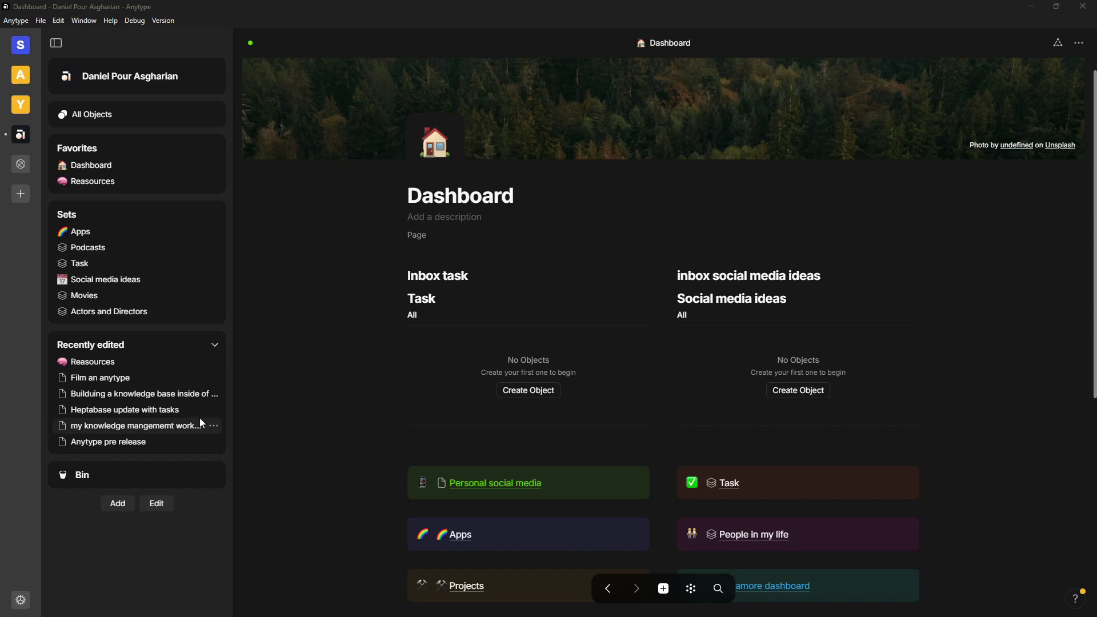
left_click(718, 589)
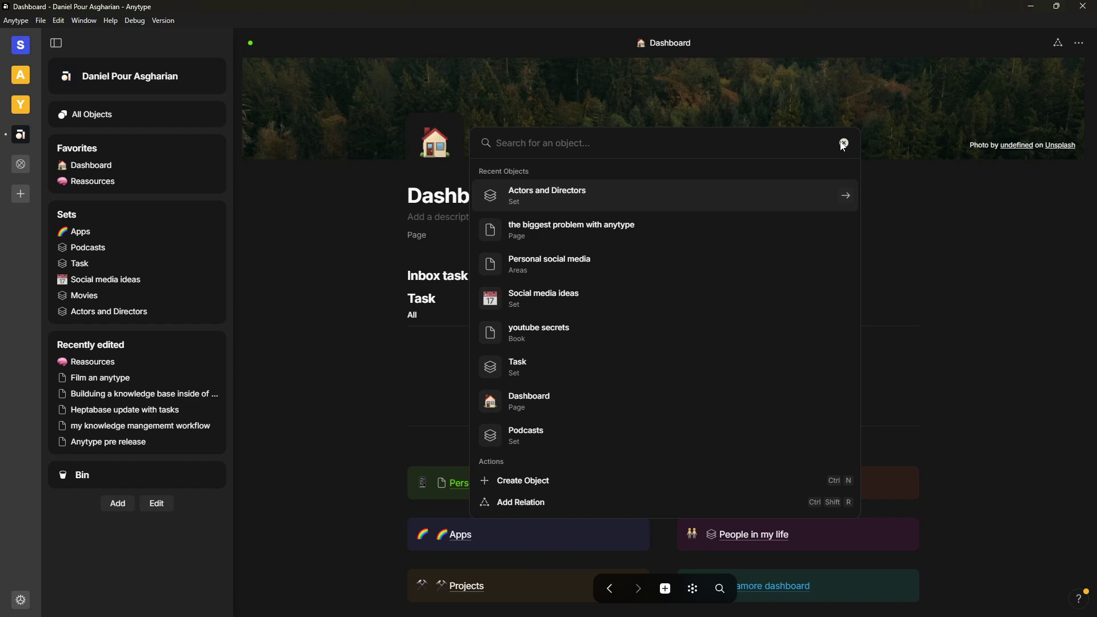
type("t")
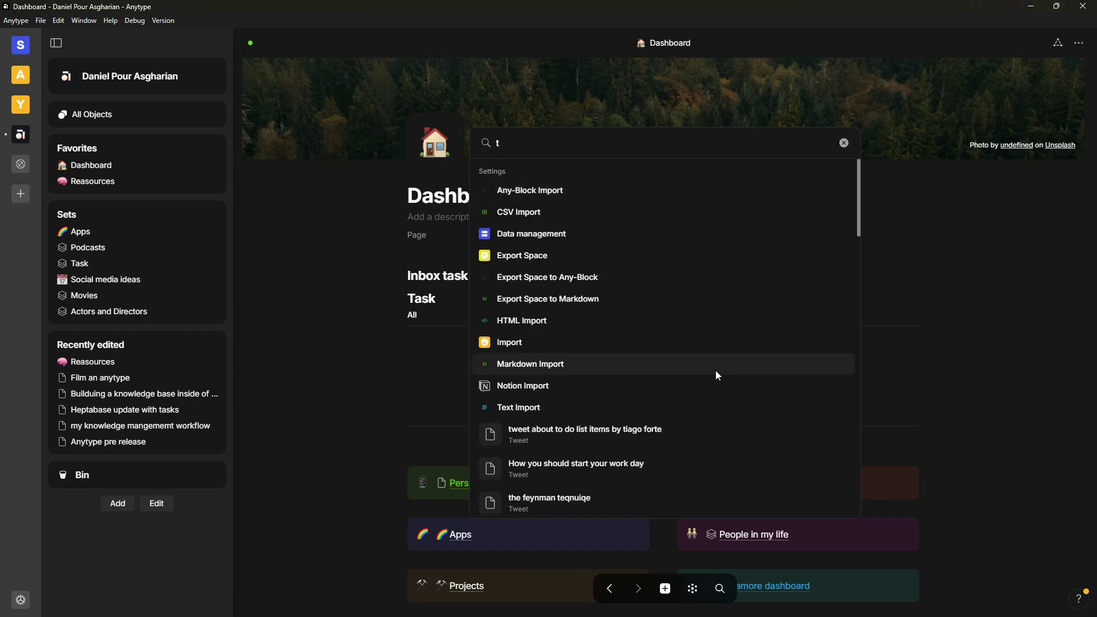
scroll(718, 359, "down", 3)
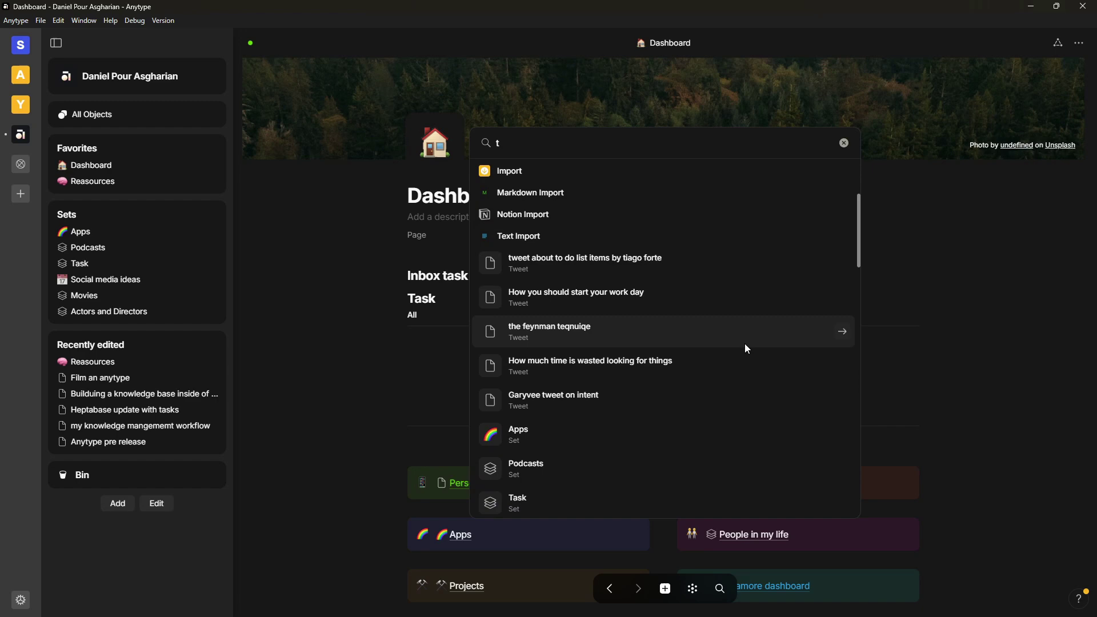
key("BackSpace")
key("Escape")
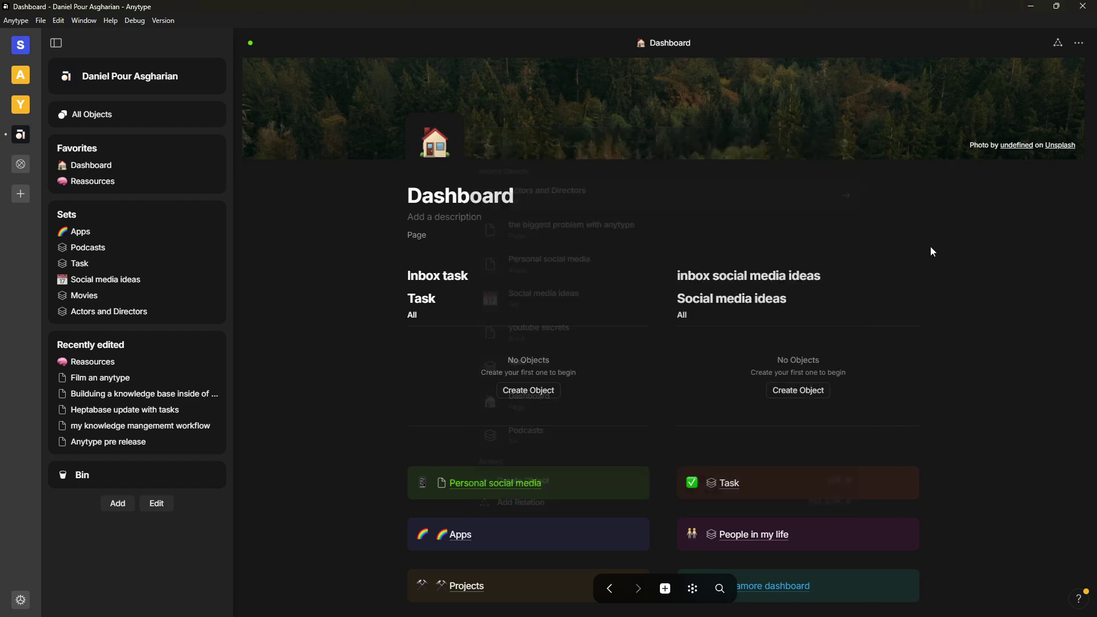
left_click(102, 115)
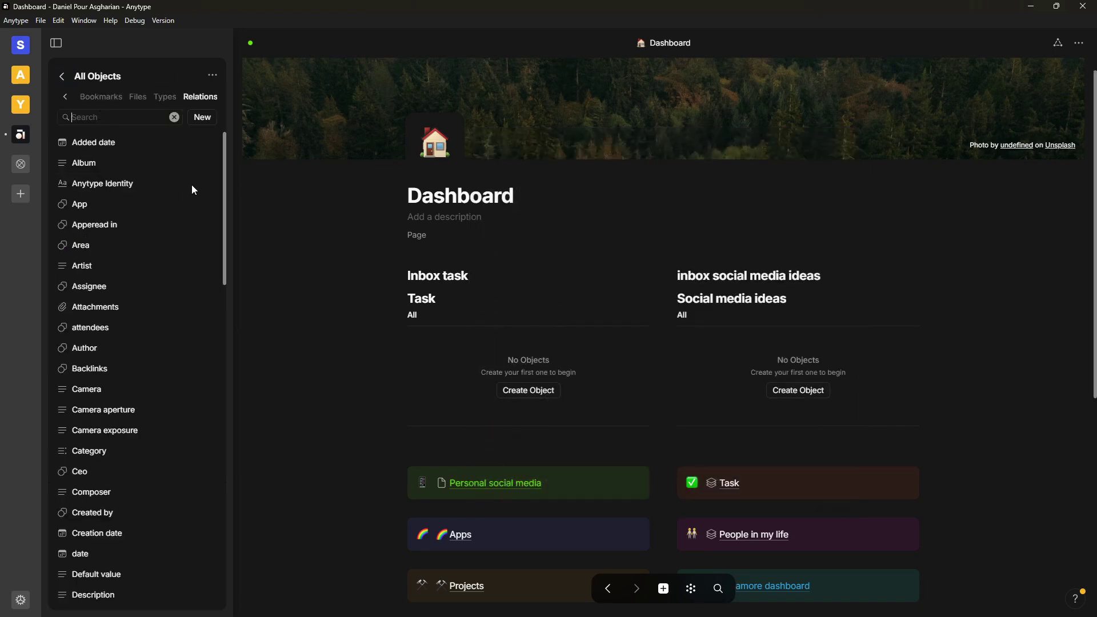
scroll(124, 169, "down", 1)
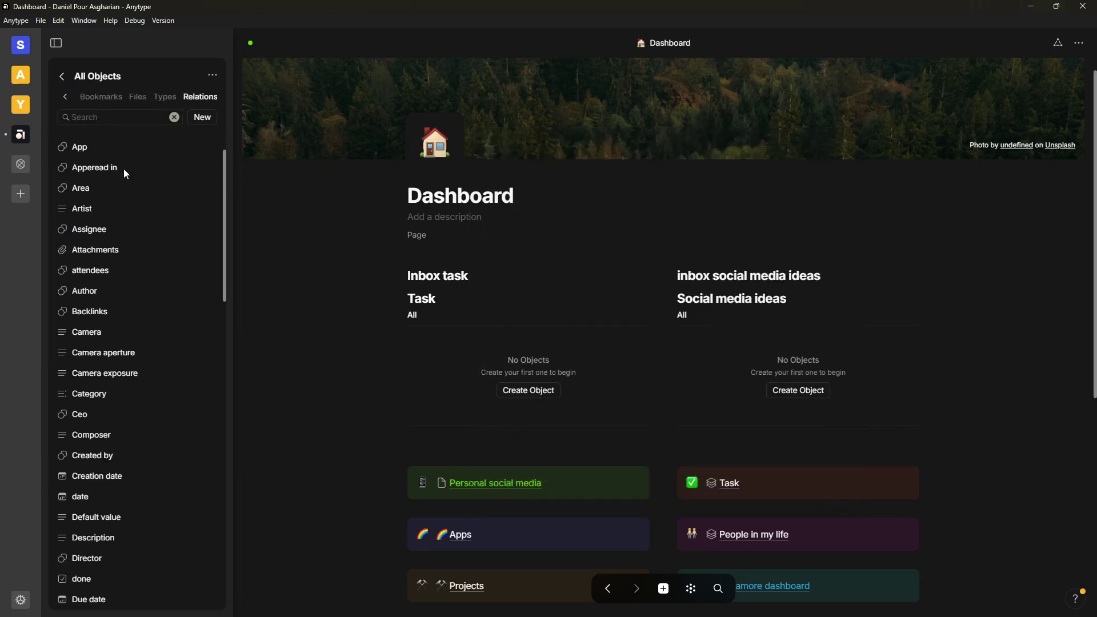
left_click(165, 97)
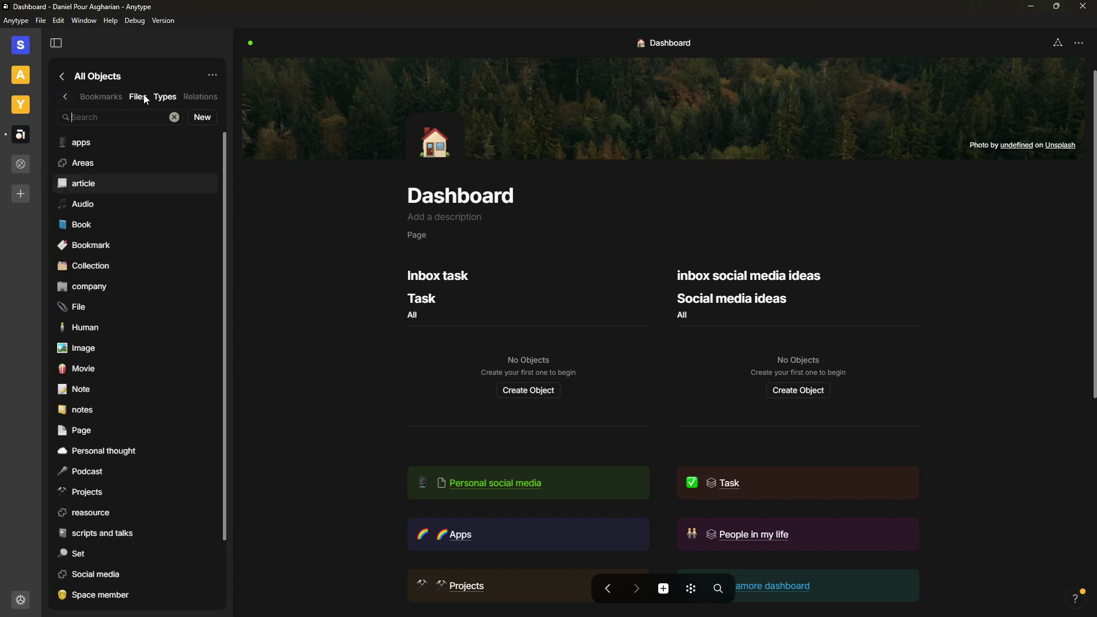
left_click(139, 97)
left_click(65, 96)
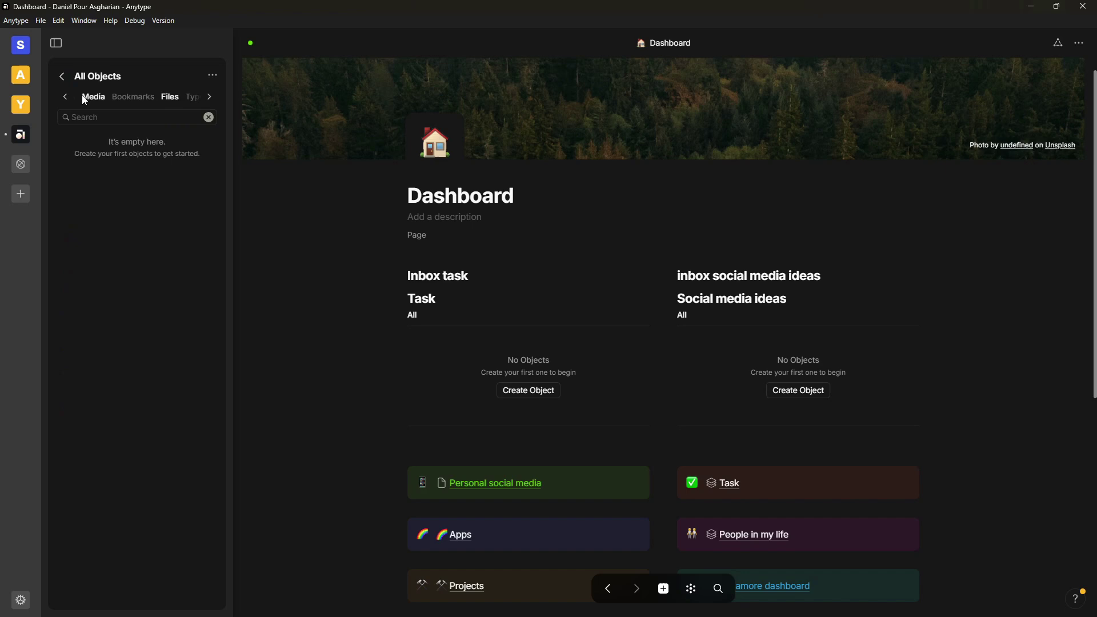
left_click(85, 99)
left_click(66, 96)
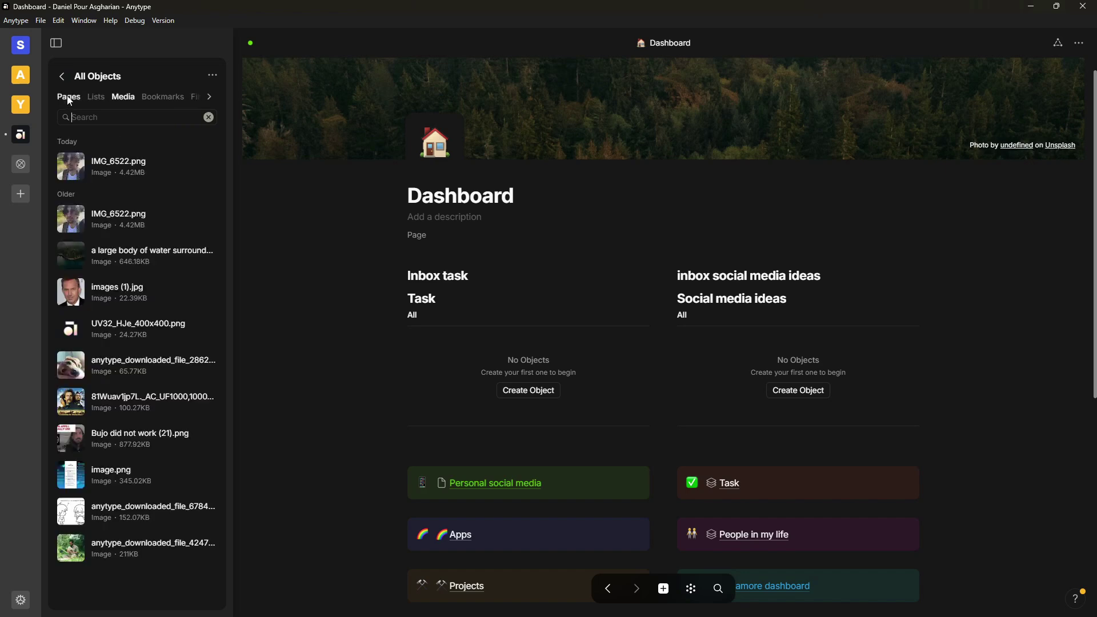
left_click(97, 99)
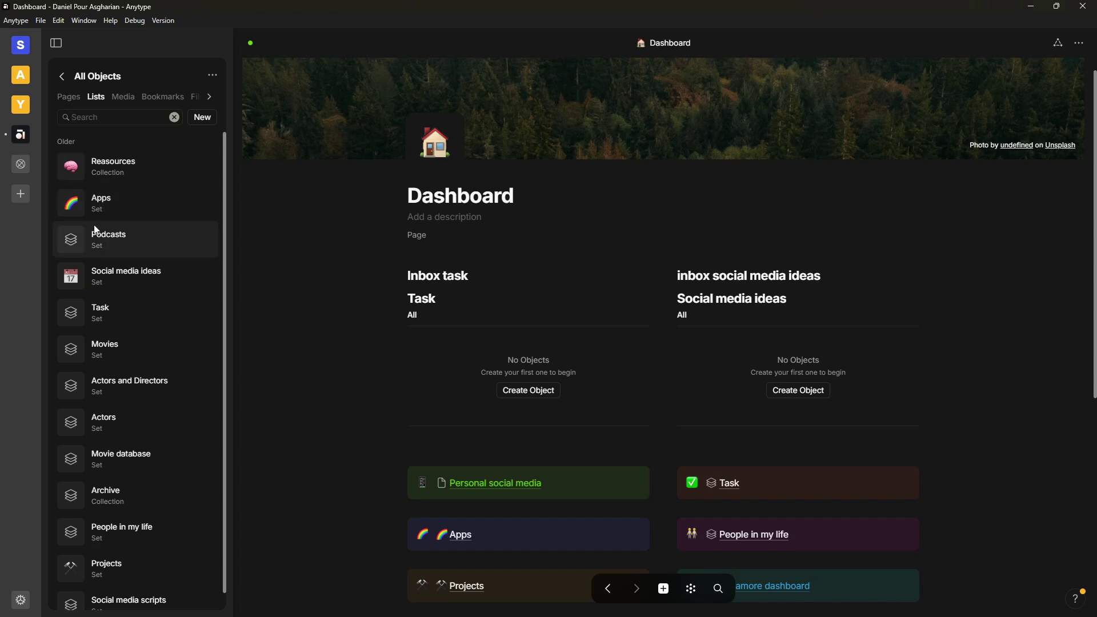
left_click(68, 97)
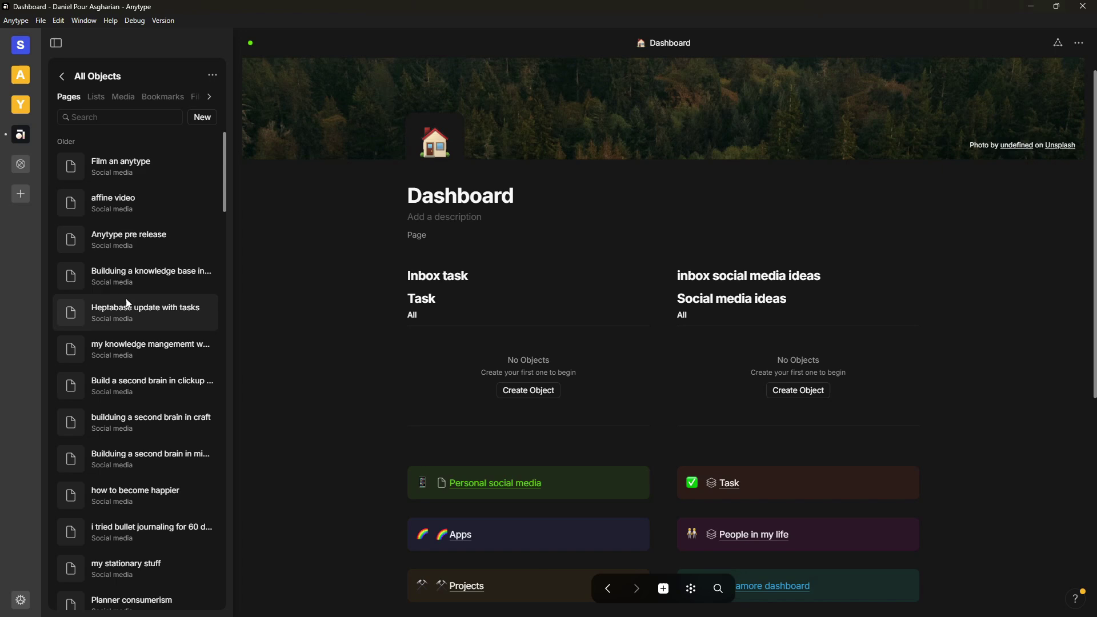
scroll(171, 332, "down", 1)
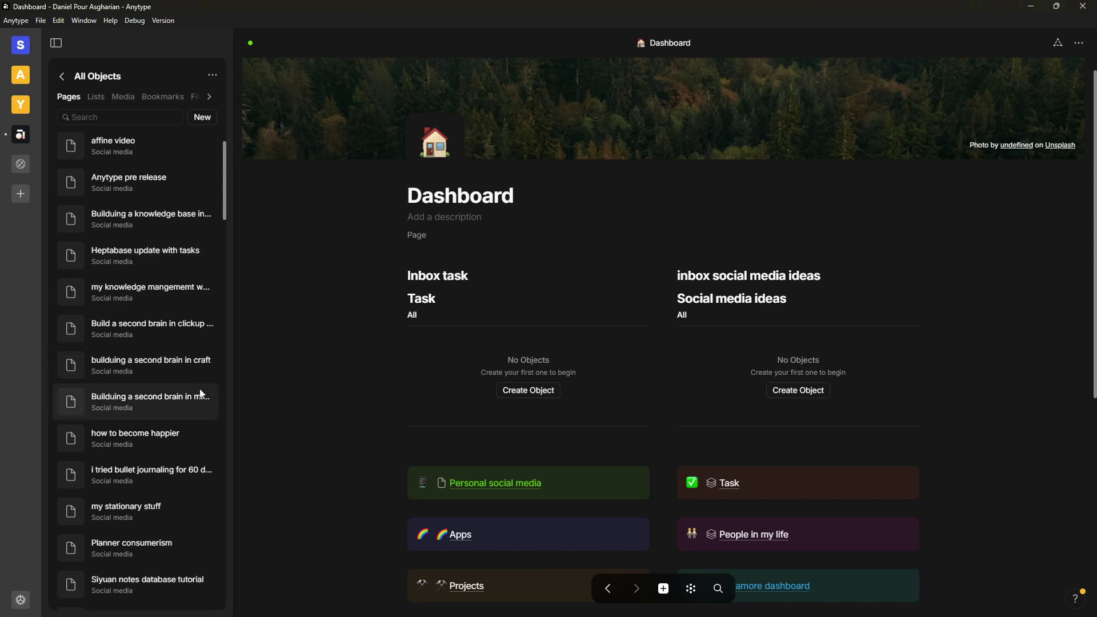
scroll(131, 286, "down", 5)
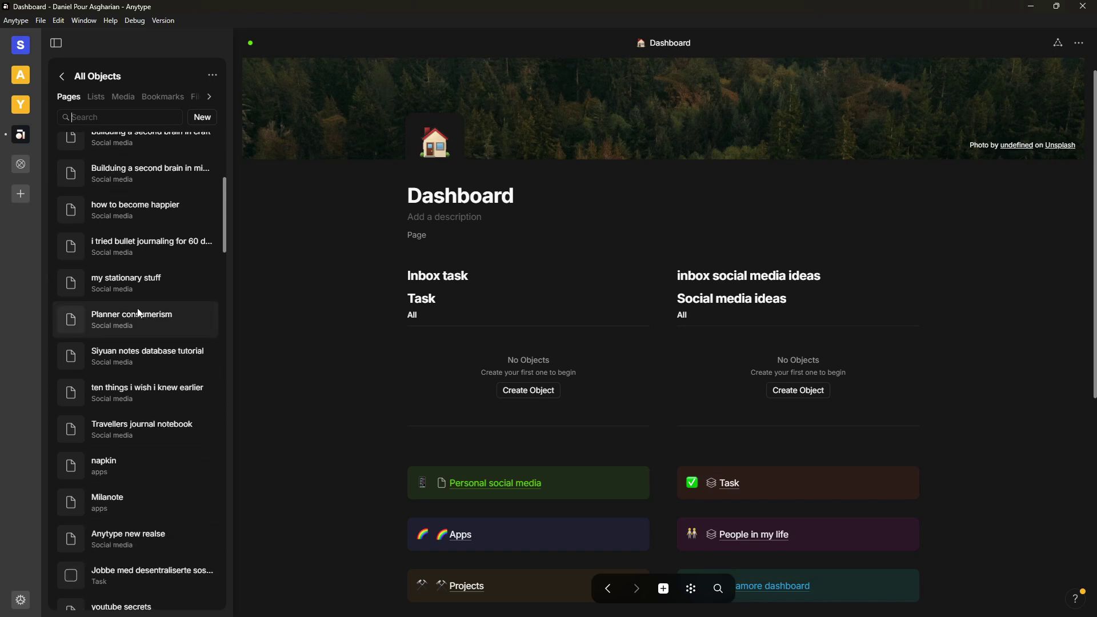
scroll(137, 315, "up", 3)
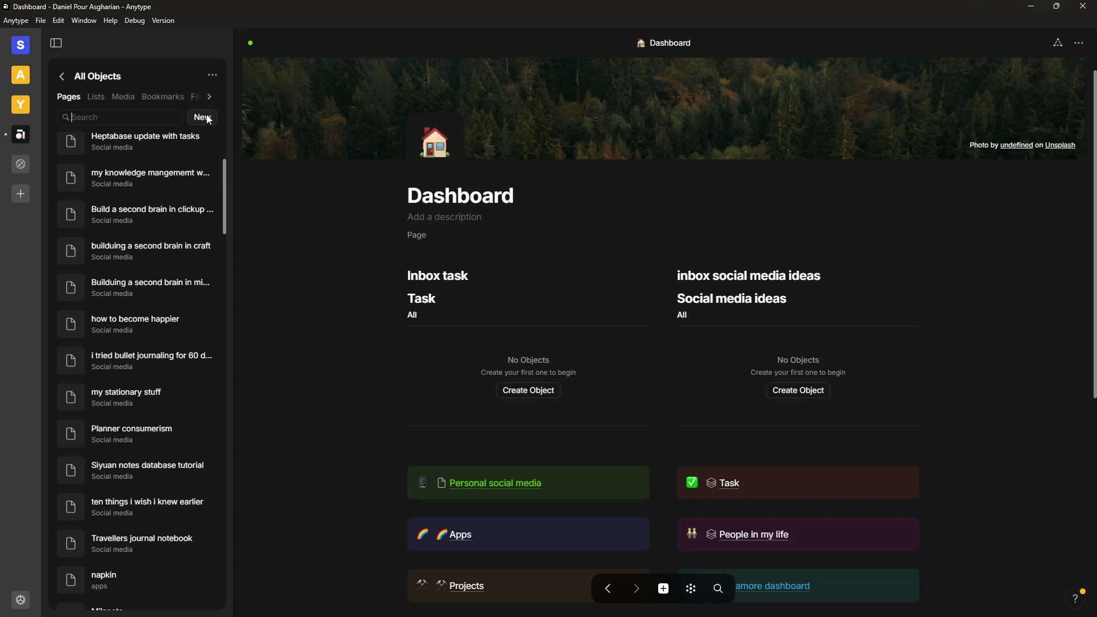
left_click(60, 76)
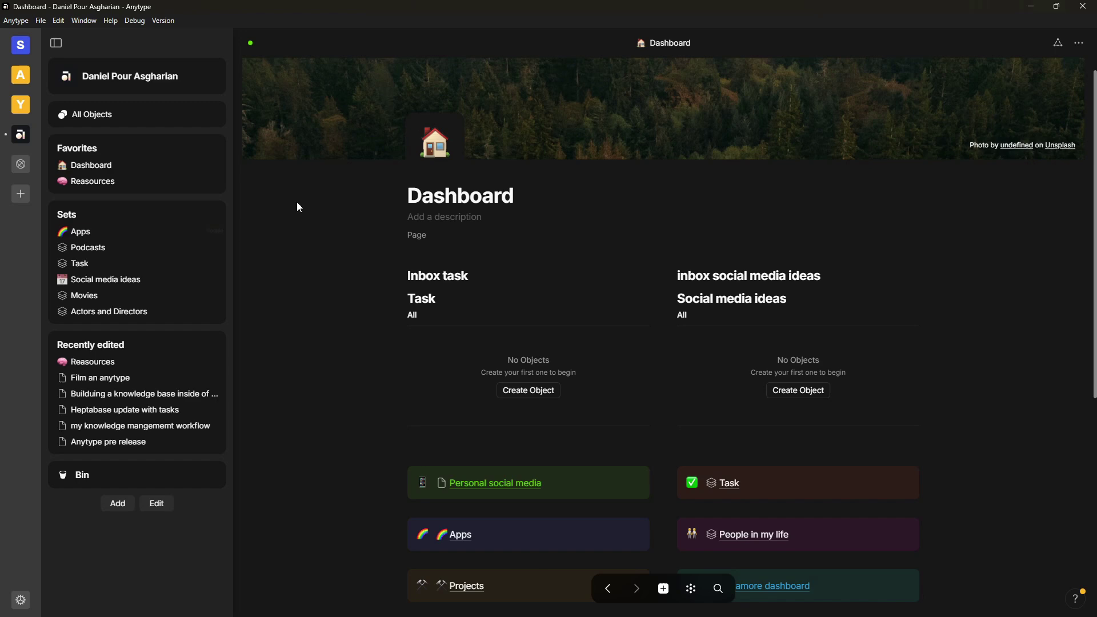
Scroll through the Dashboard's link blocks, ending on the anytype.io/pricing page in the browser.
scroll(382, 201, "down", 2)
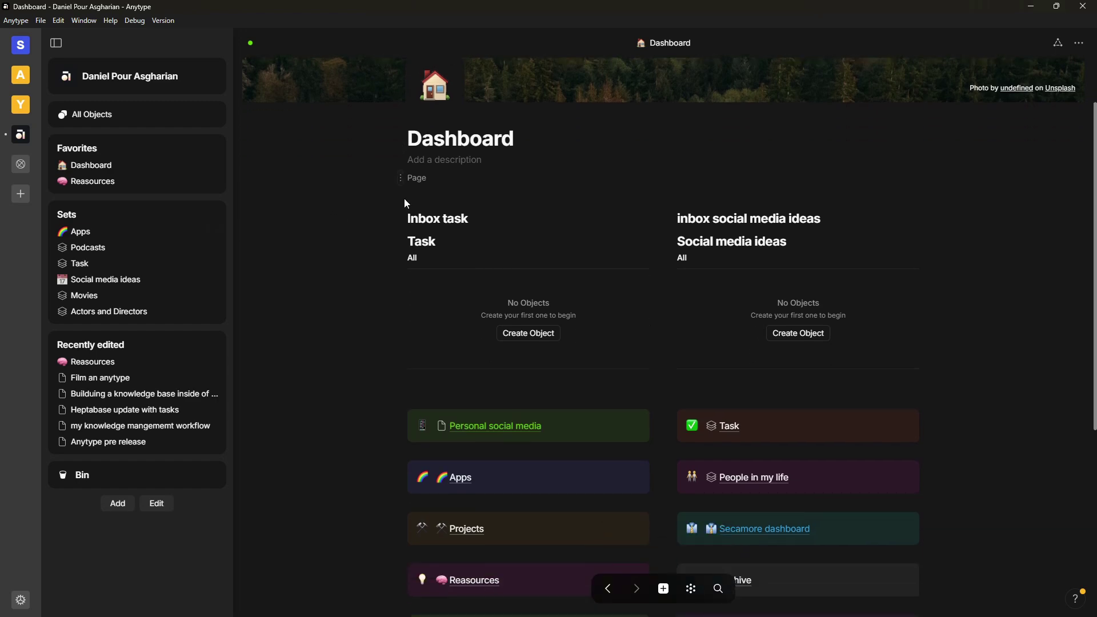
scroll(423, 200, "down", 1)
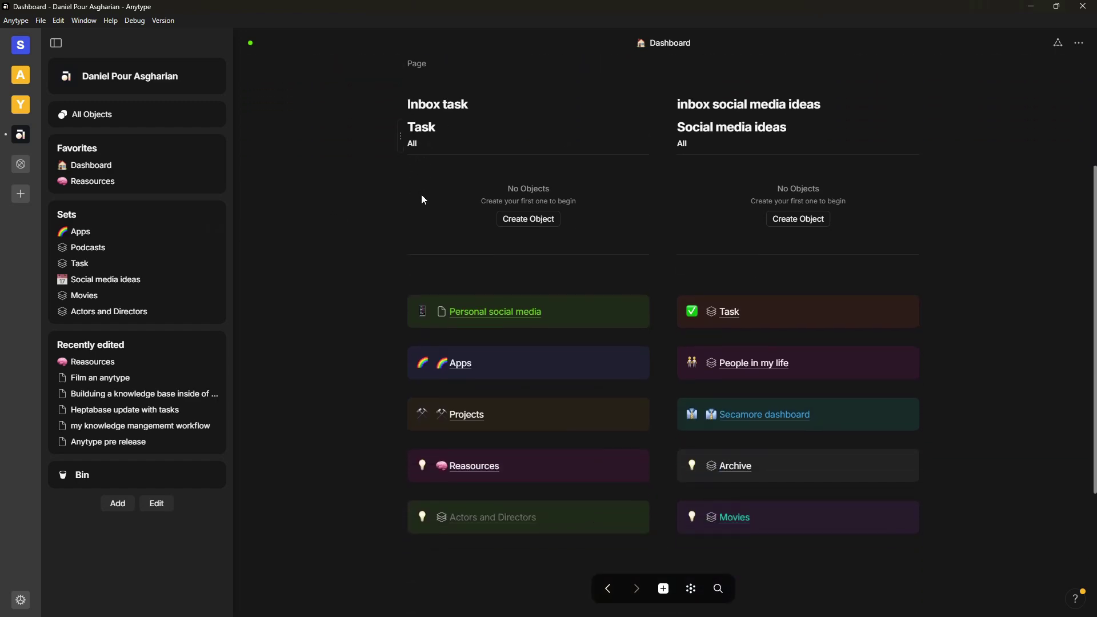
scroll(572, 220, "up", 2)
scroll(597, 222, "up", 2)
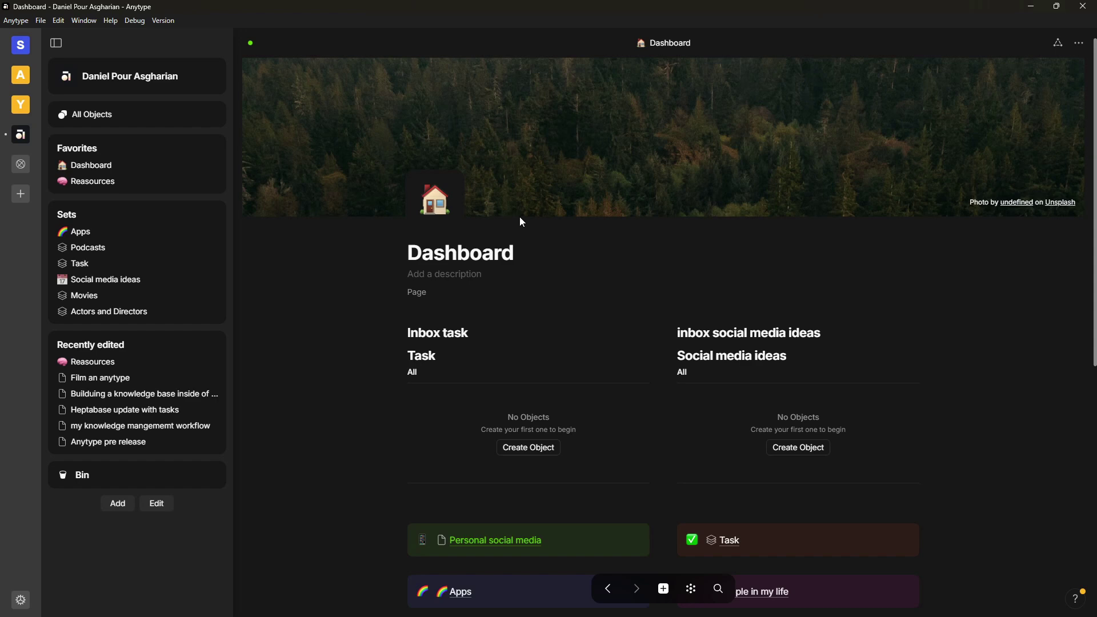
scroll(462, 255, "down", 1)
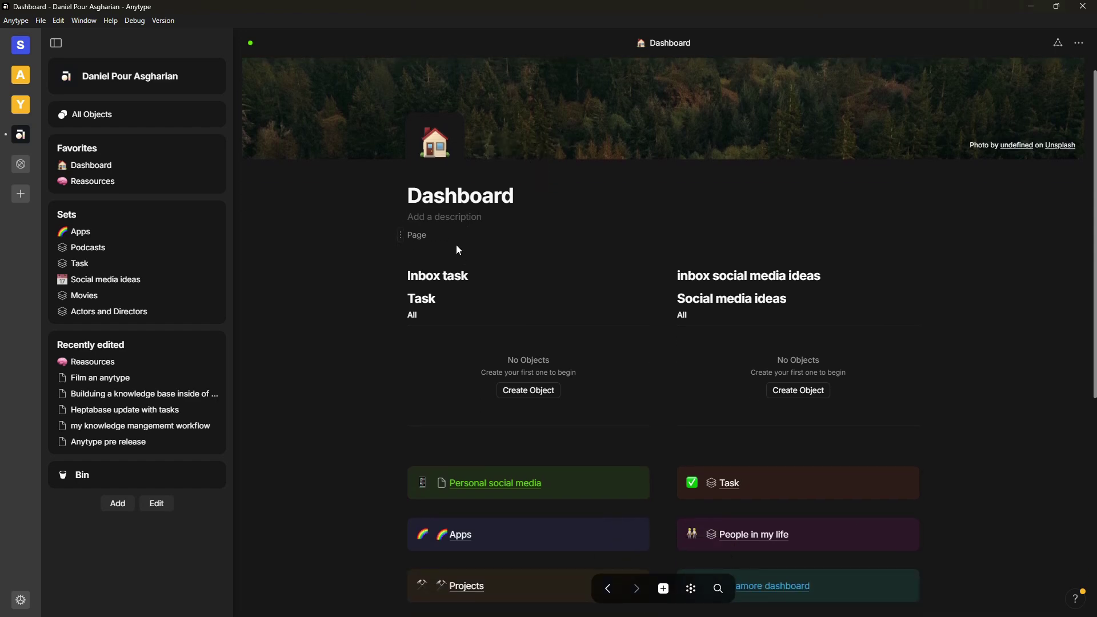
scroll(452, 243, "down", 2)
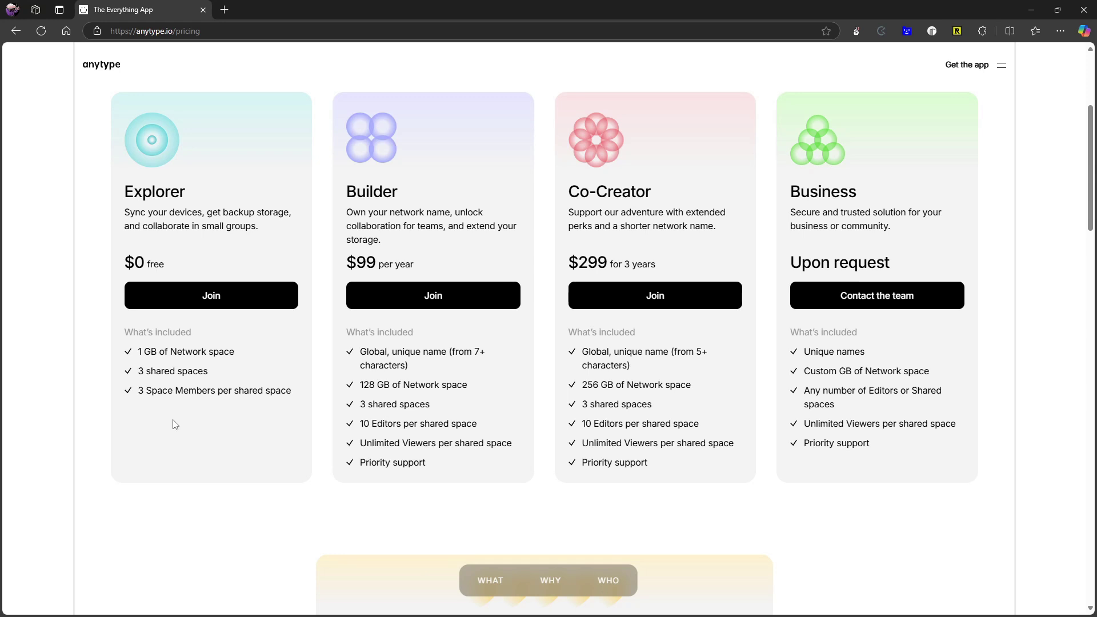
Compare the Explorer, Builder, Co-Creator and Business plans on anytype.io/pricing, then return to Anytype.
scroll(206, 395, "down", 1)
scroll(237, 355, "up", 2)
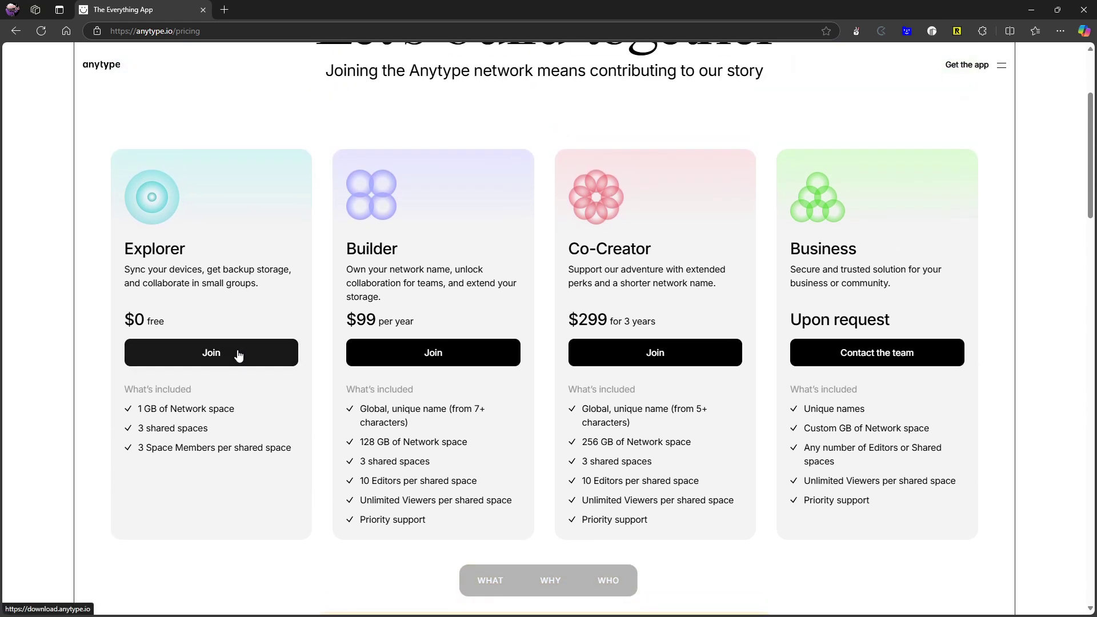
scroll(238, 355, "down", 1)
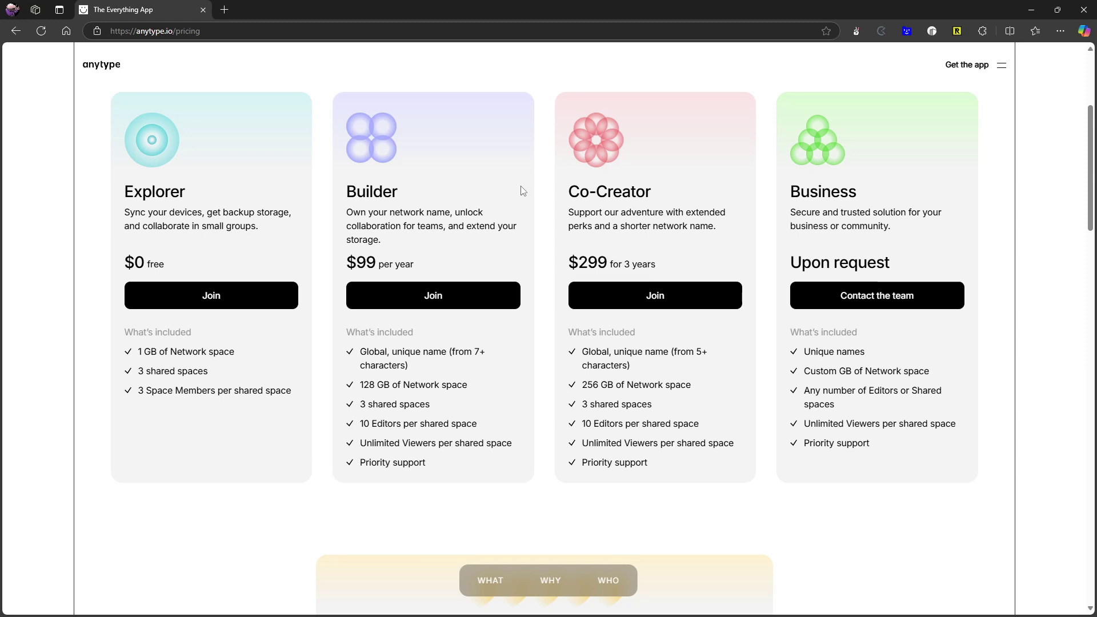
scroll(509, 196, "up", 1)
scroll(509, 196, "down", 1)
key("alt+Tab")
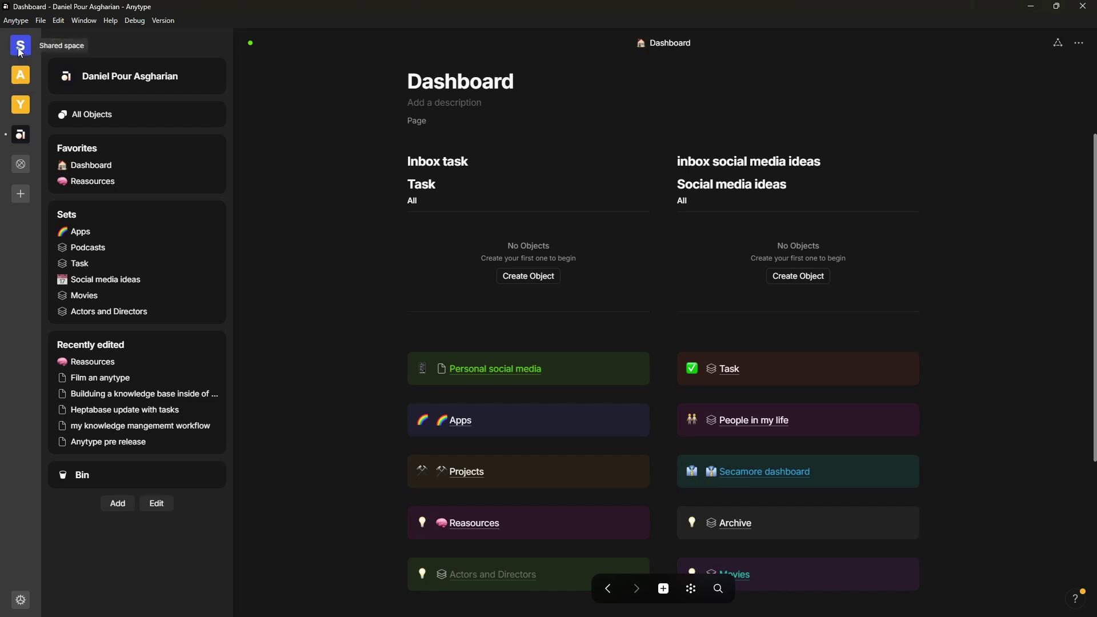
Switch to the Shared space and browse its Productivity apps, News/blog, Youtube channel and Get to know me cards.
left_click(21, 50)
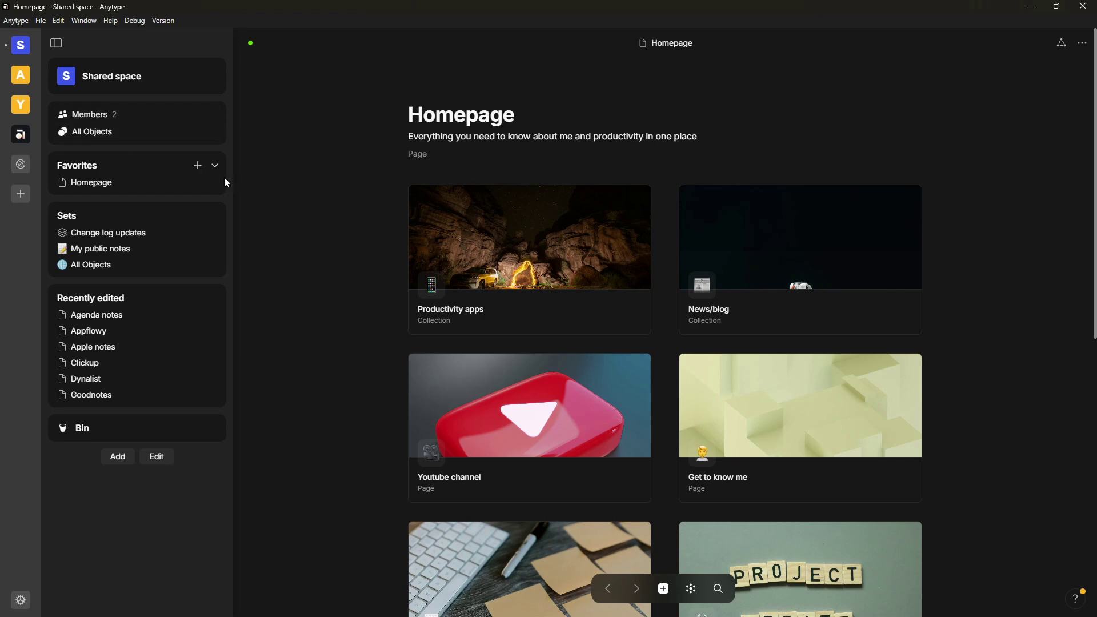
scroll(317, 208, "down", 2)
scroll(244, 190, "up", 1)
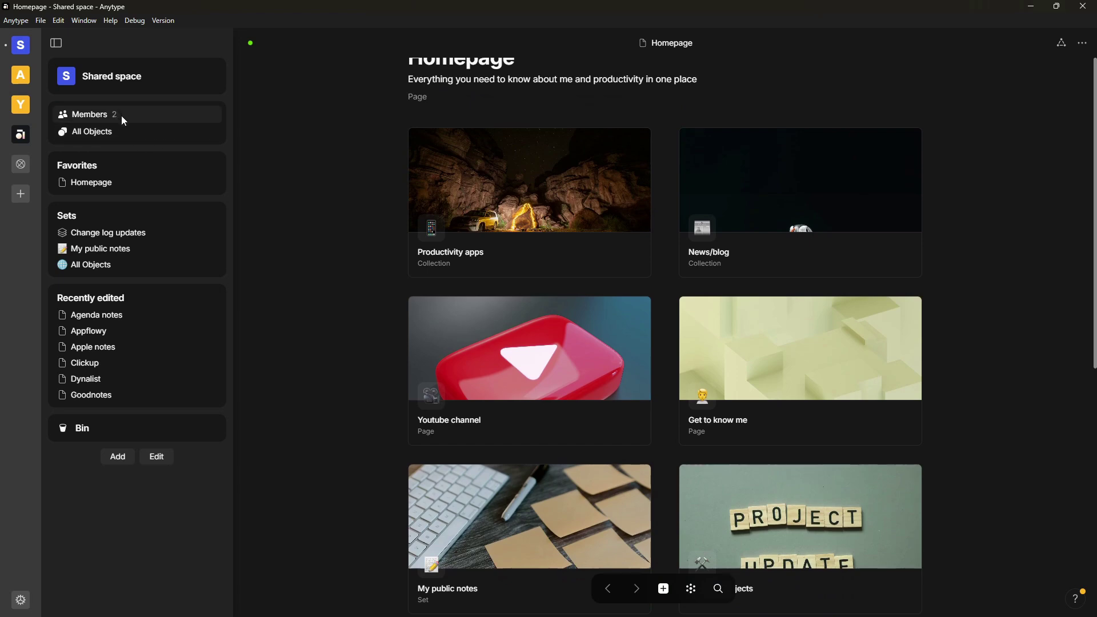
scroll(374, 201, "down", 1)
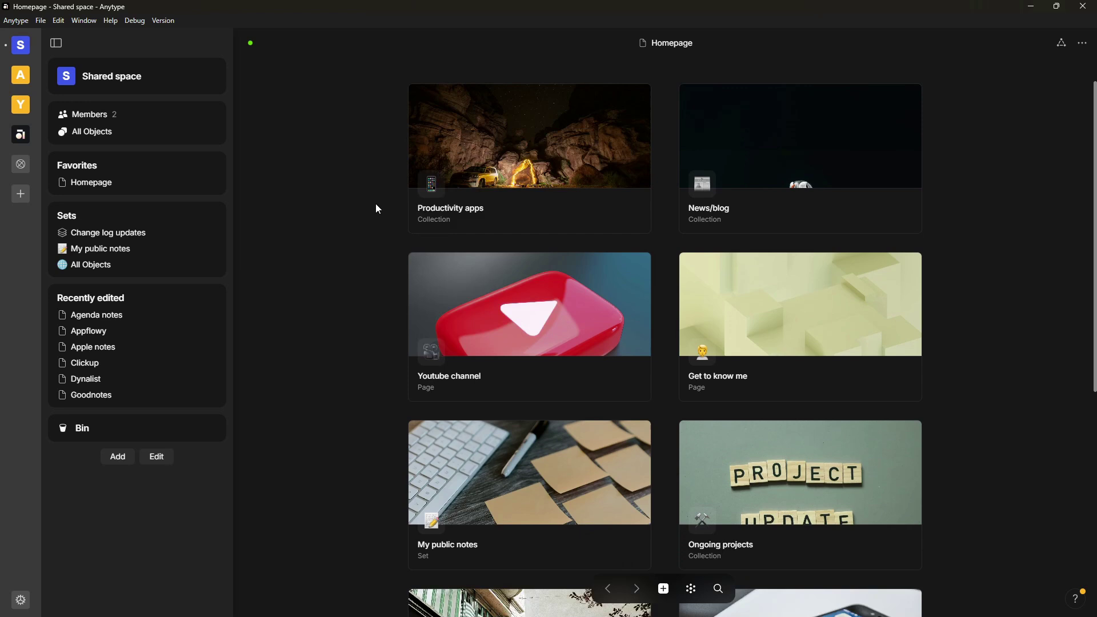
scroll(301, 200, "up", 1)
scroll(283, 218, "up", 1)
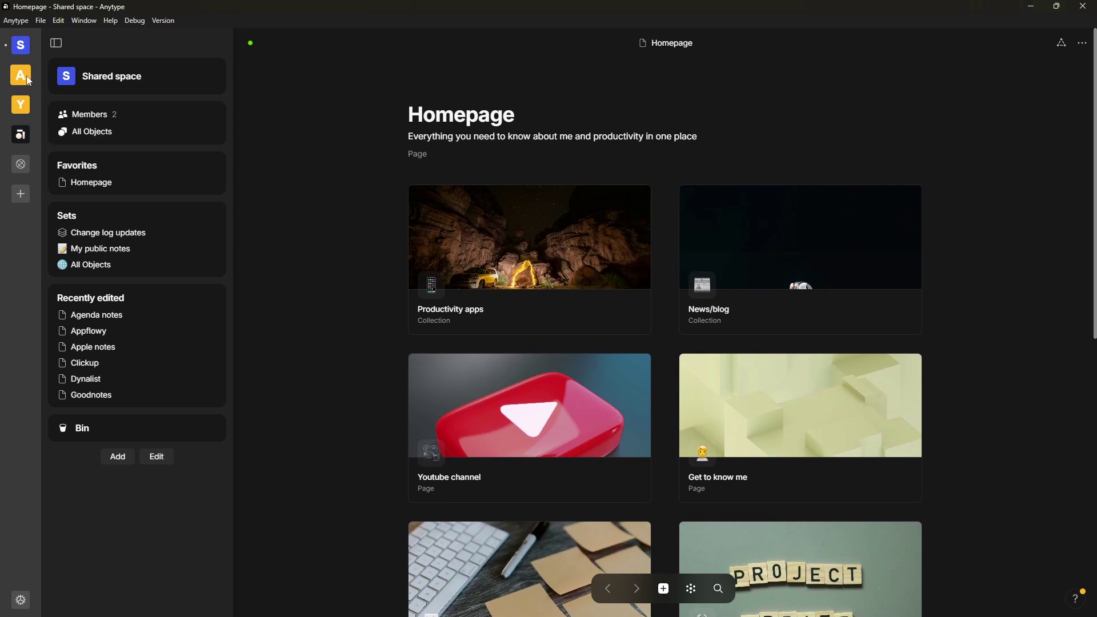
Switch to the Youtube test space and browse its empty To dos and Social media ideas for clothing brand sets.
left_click(23, 108)
scroll(341, 190, "down", 1)
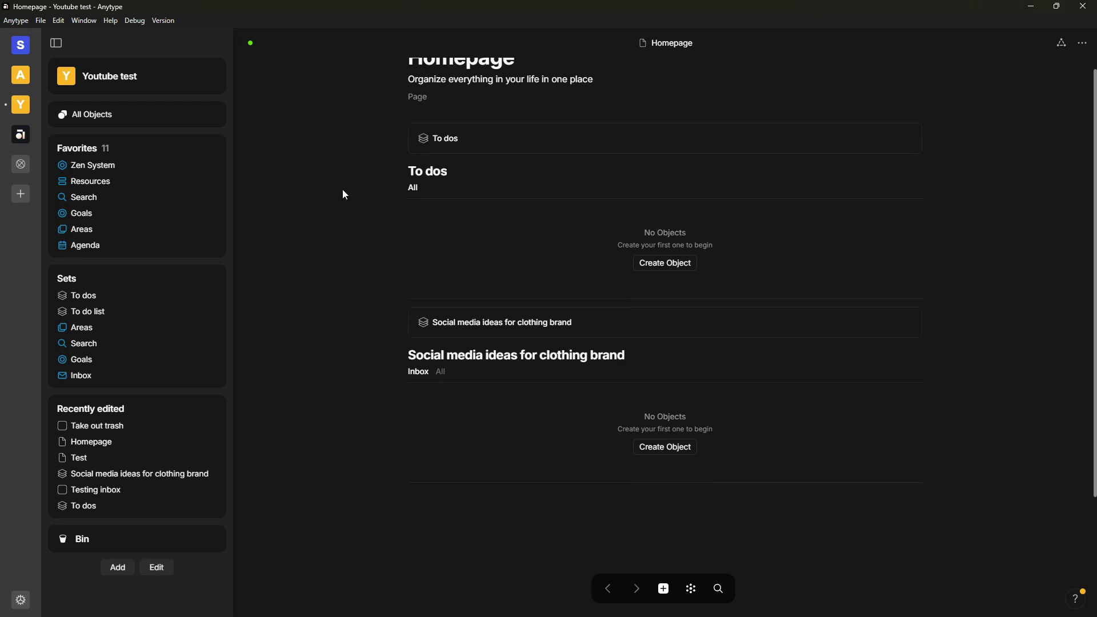
scroll(325, 184, "up", 1)
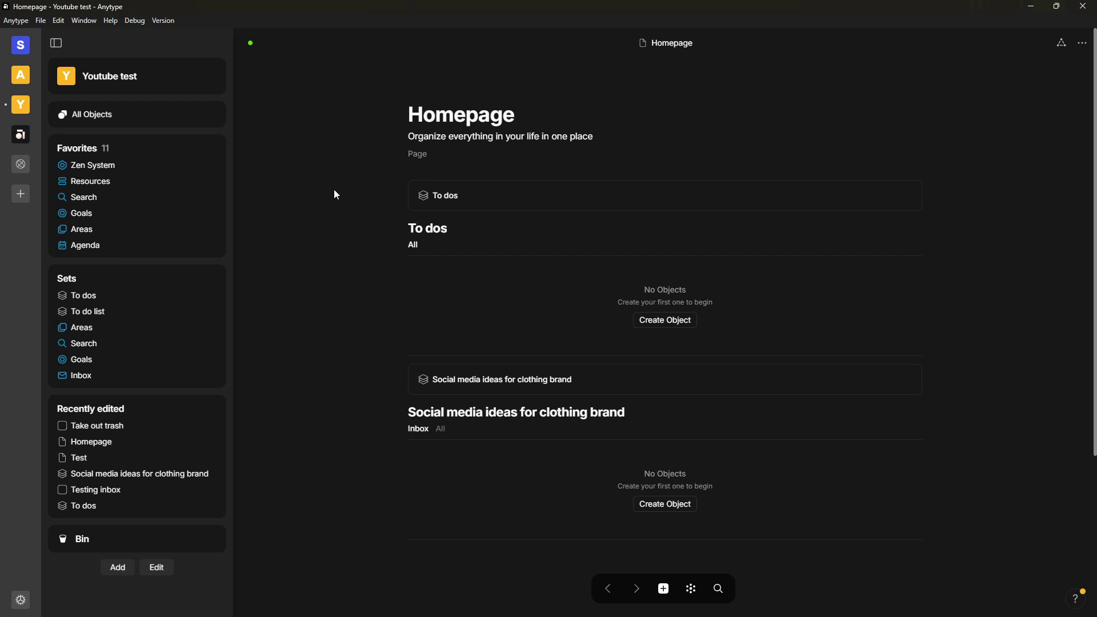
mouse_move(452, 243)
scroll(441, 202, "down", 4)
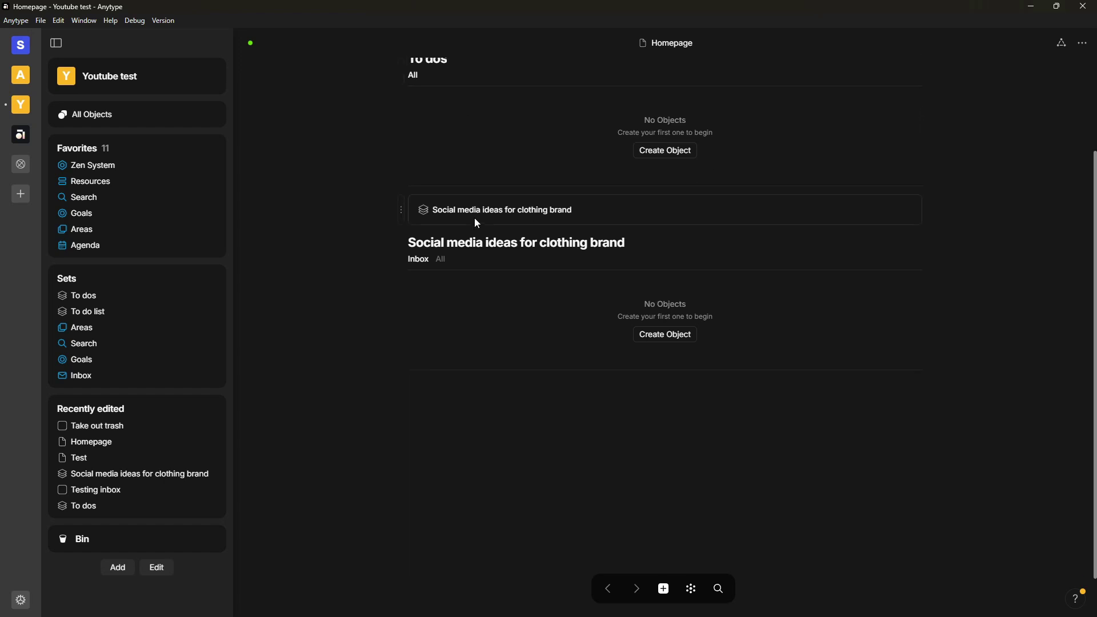
scroll(457, 303, "down", 1)
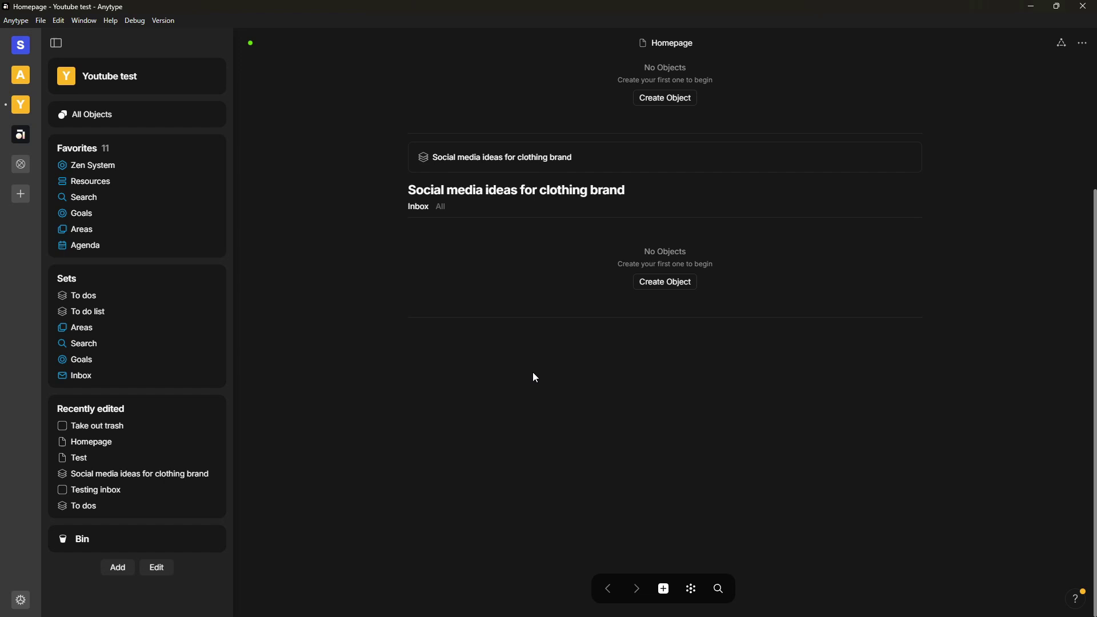
scroll(536, 377, "up", 4)
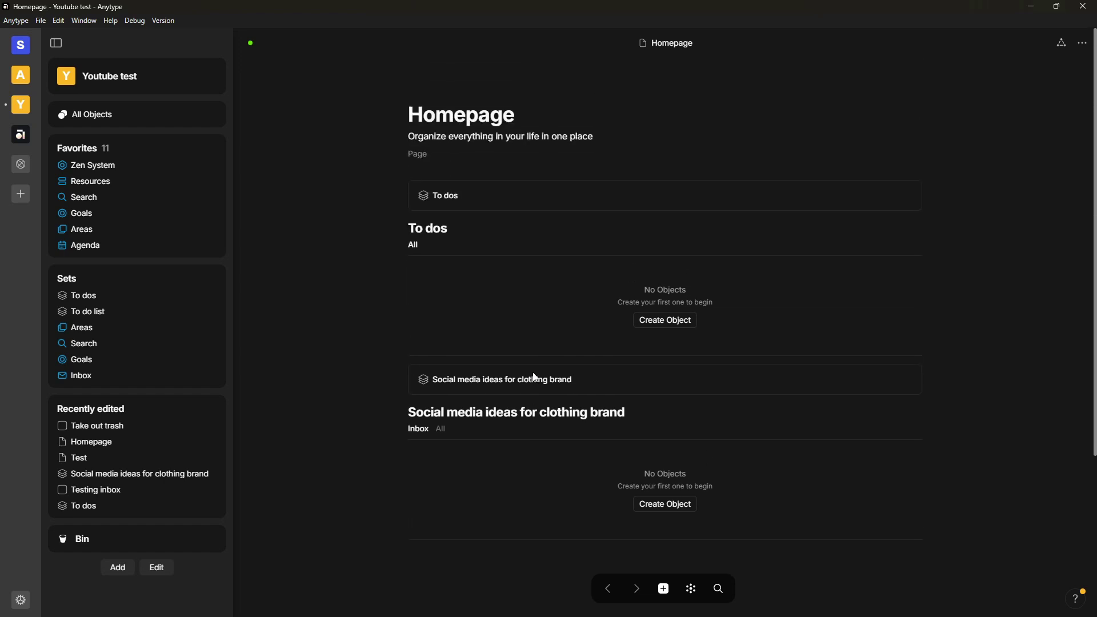
scroll(564, 352, "down", 5)
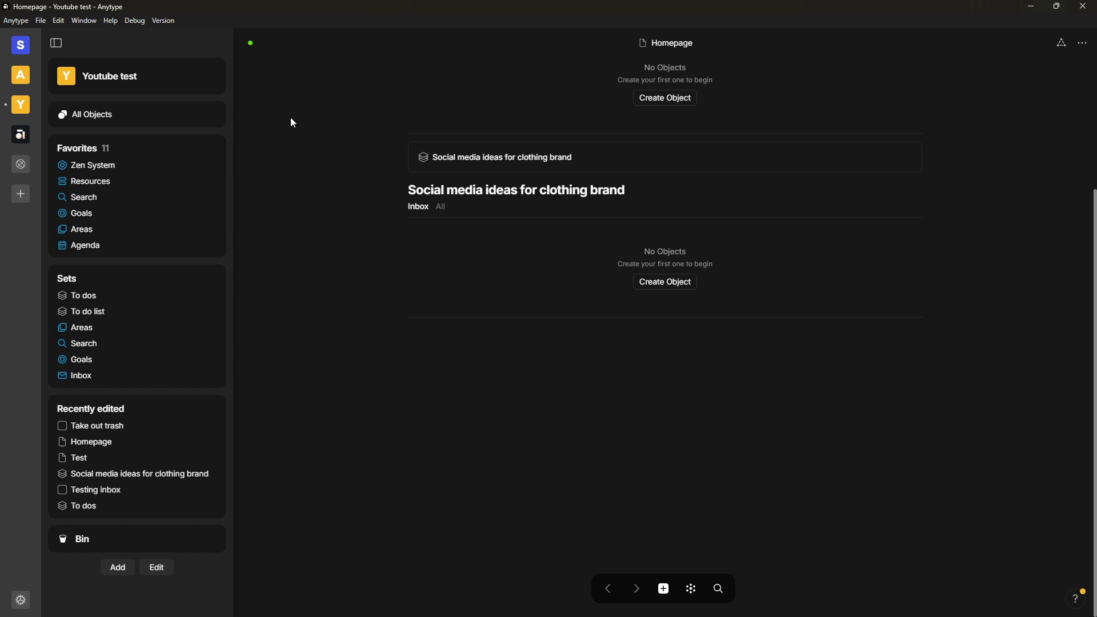
scroll(341, 137, "up", 4)
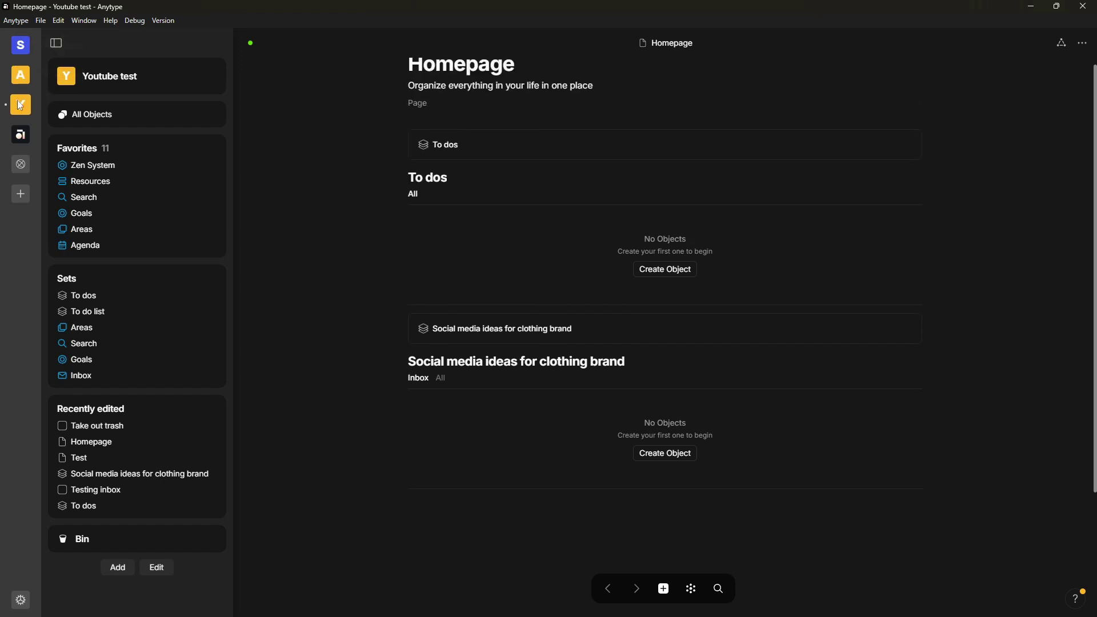
Scroll the Shared space Homepage cards, then switch to the personal space's Dashboard.
left_click(21, 44)
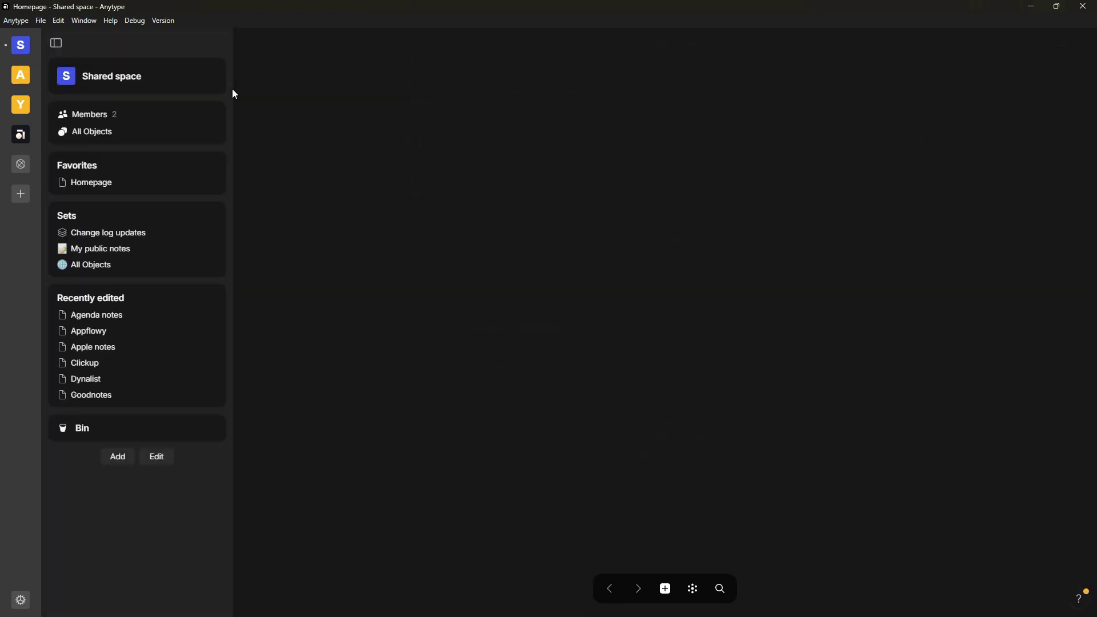
scroll(552, 286, "down", 2)
scroll(552, 284, "down", 5)
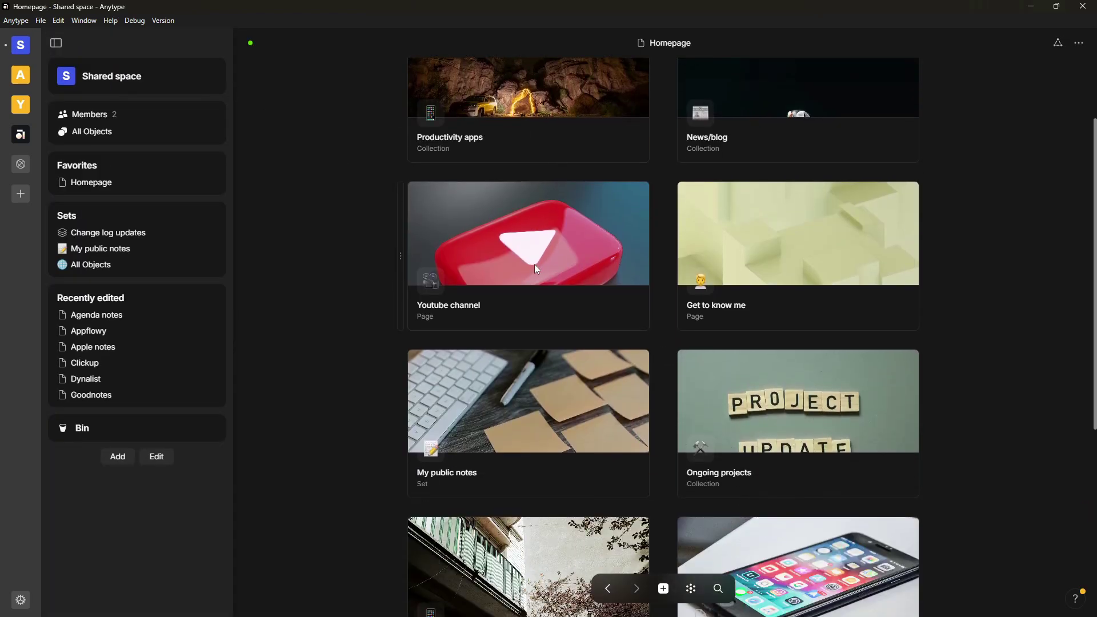
scroll(568, 254, "down", 2)
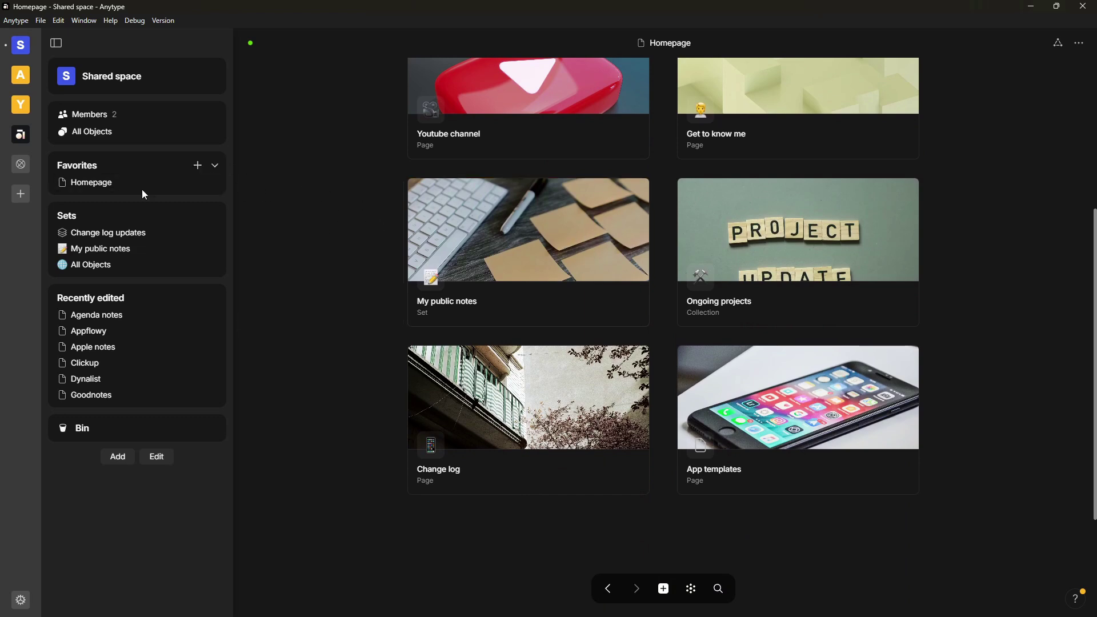
left_click(23, 135)
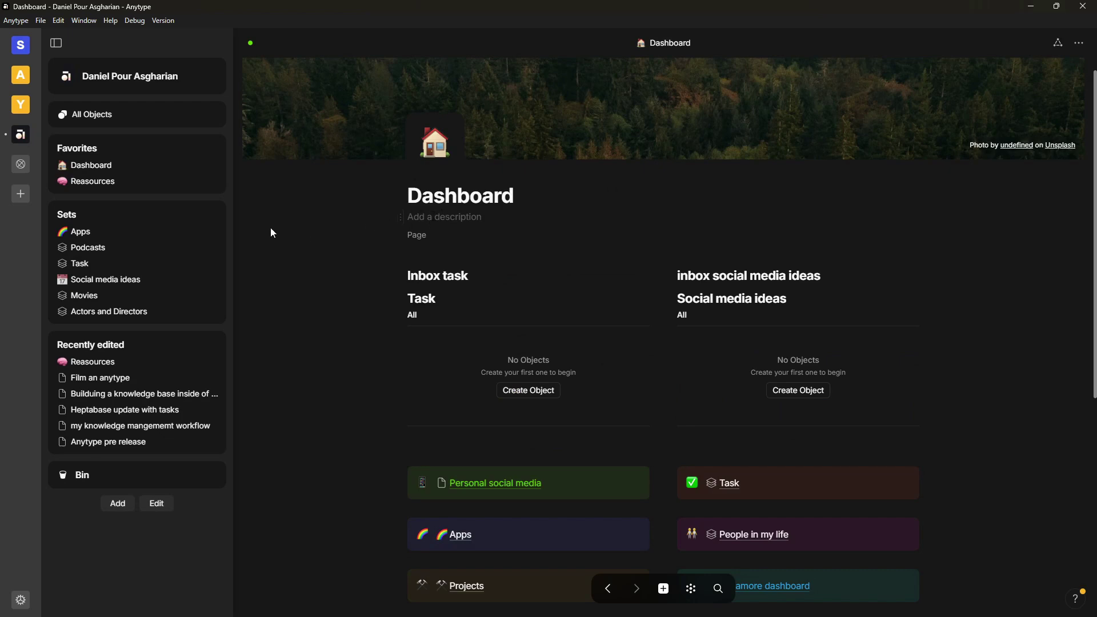
Open the ANY Experience Gallery and scroll through templates like Community Space, CRM: Basic Approach and Daily Journal.
left_click(31, 157)
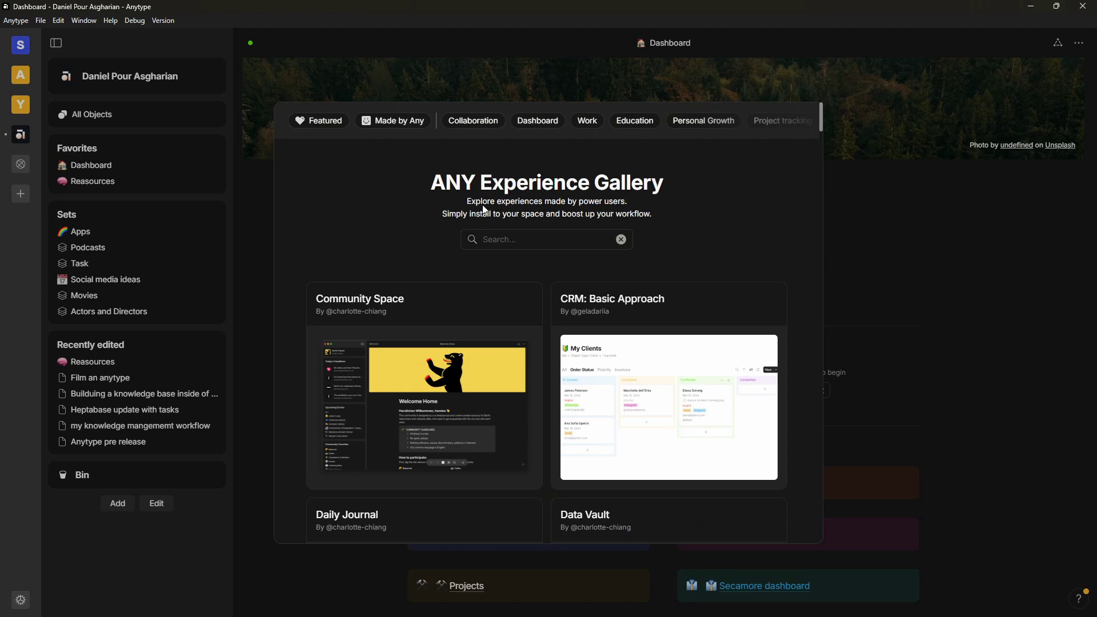
scroll(517, 234, "down", 1)
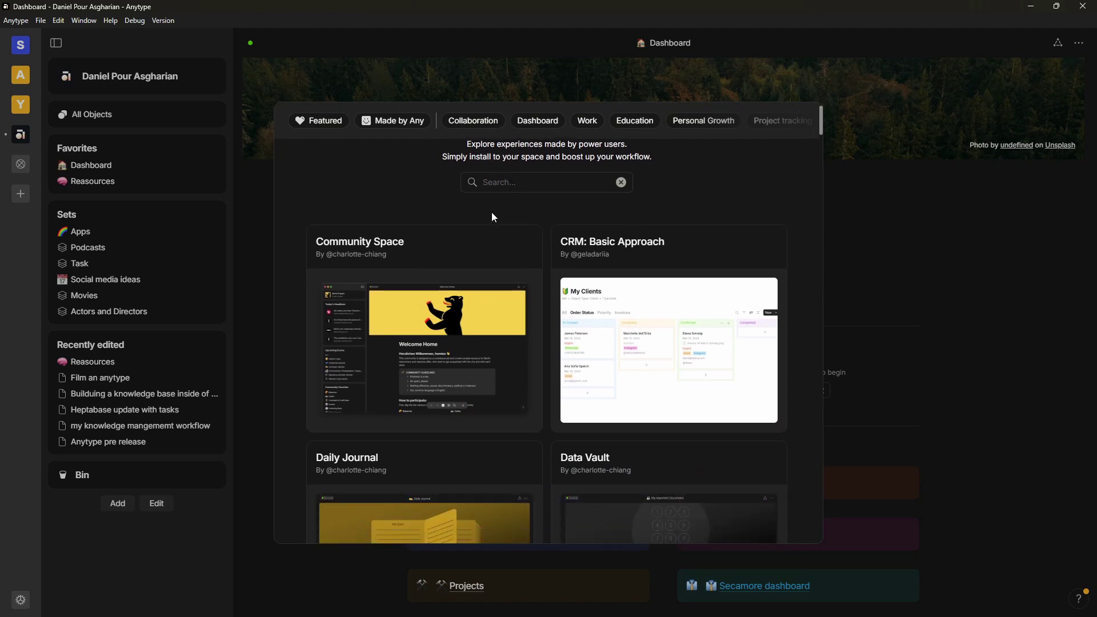
scroll(493, 216, "up", 1)
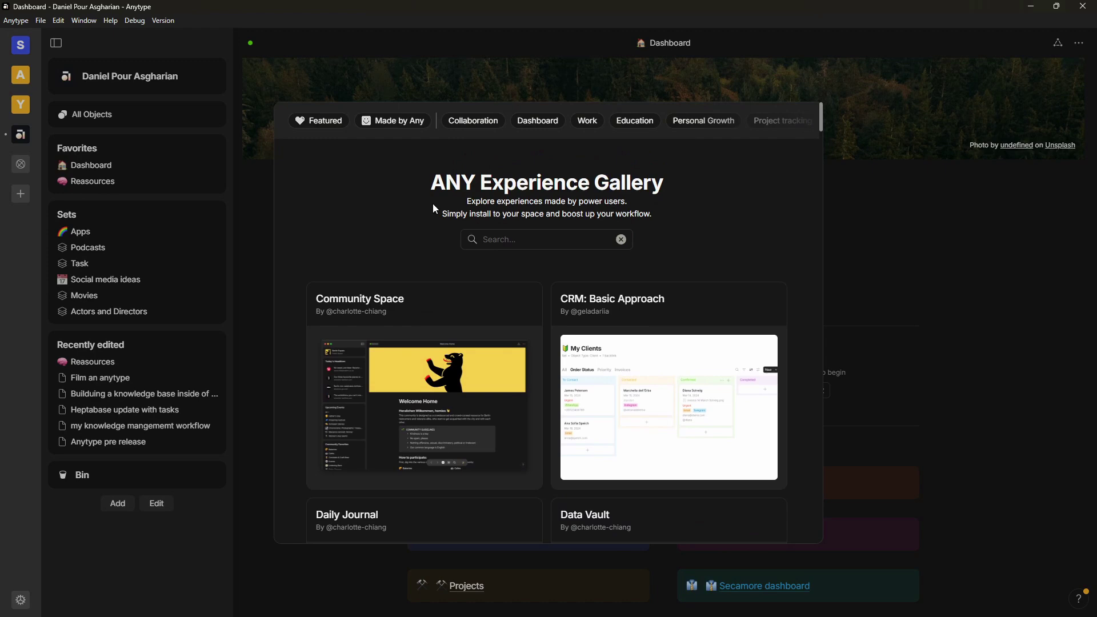
scroll(561, 203, "down", 1)
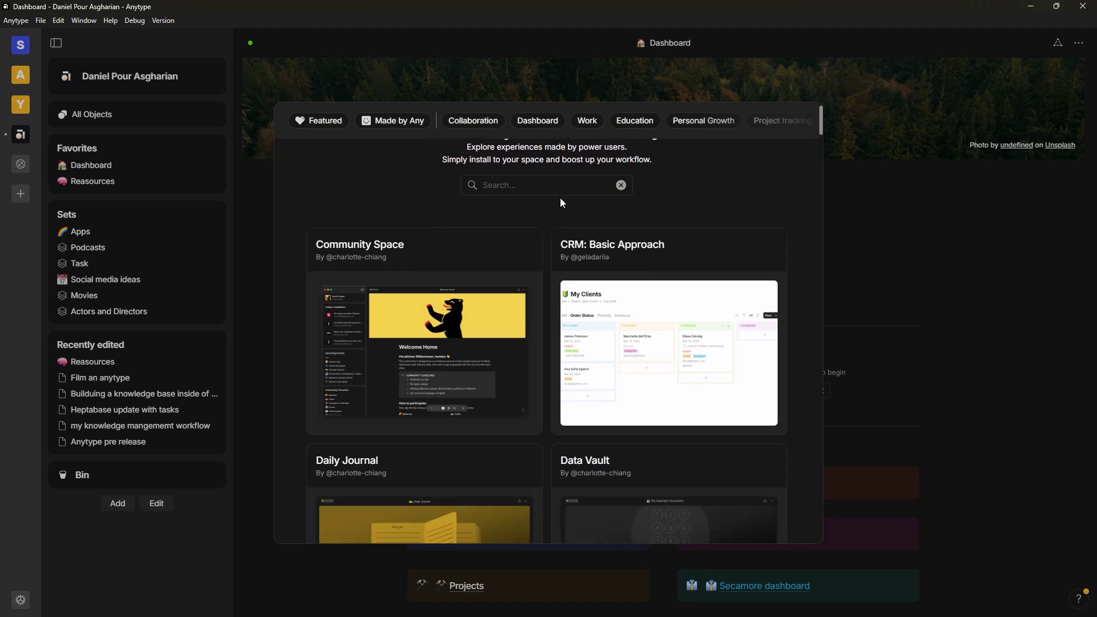
scroll(566, 206, "down", 5)
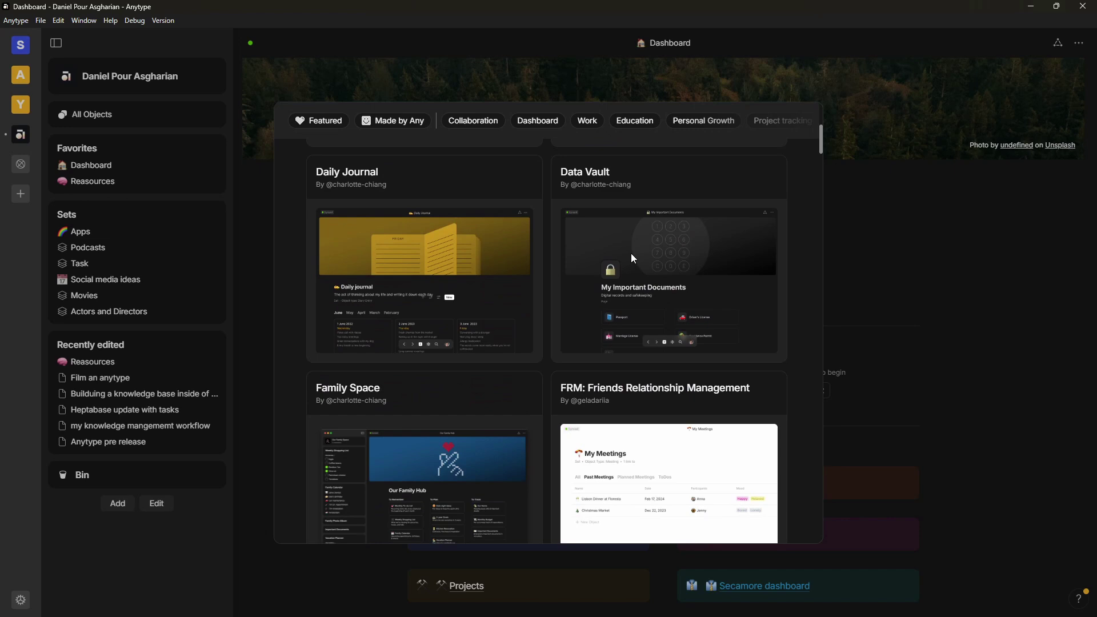
scroll(631, 254, "down", 3)
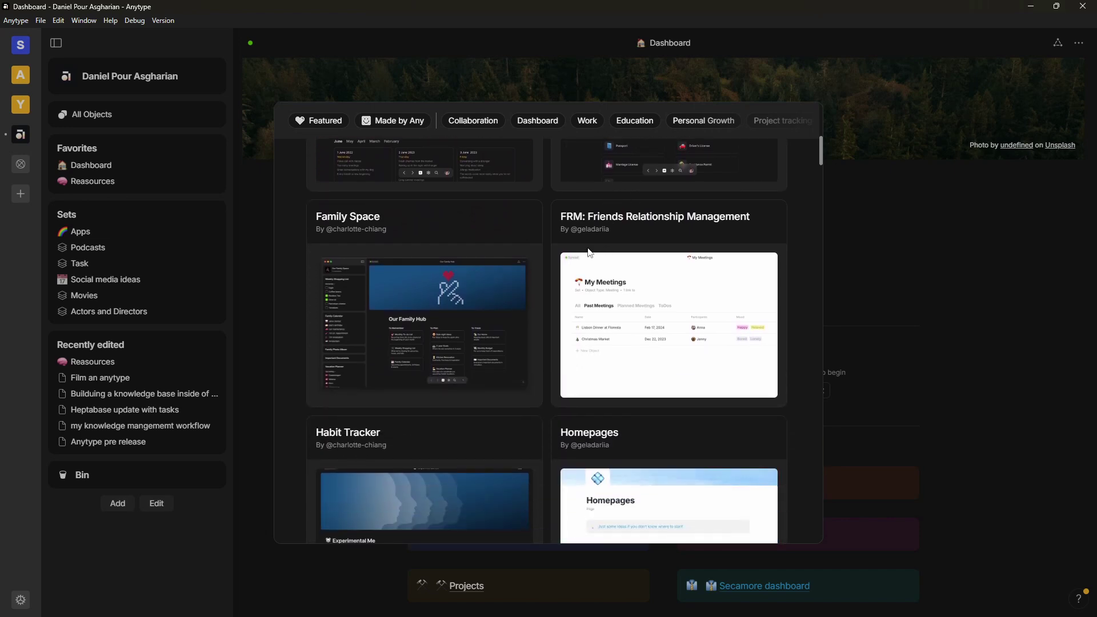
scroll(590, 263, "down", 1)
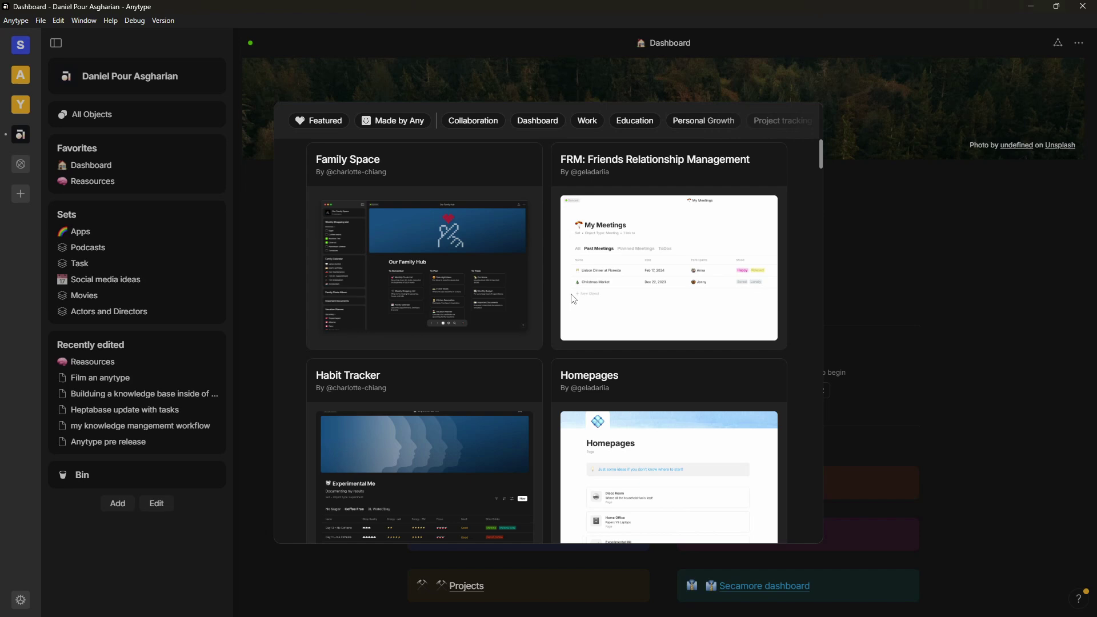
scroll(573, 299, "down", 5)
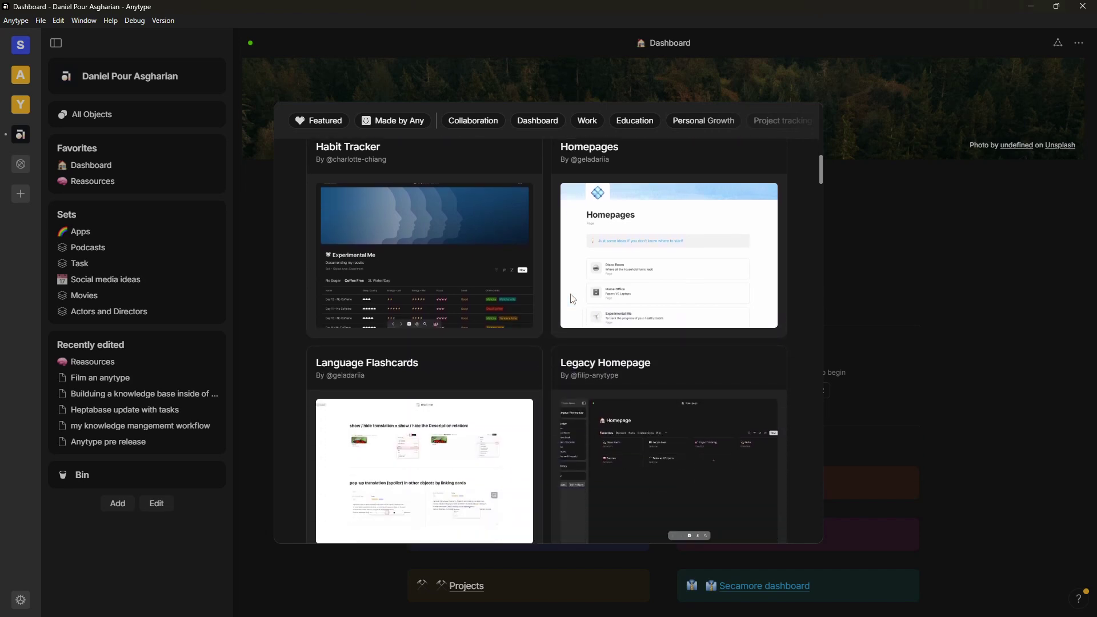
scroll(568, 296, "down", 3)
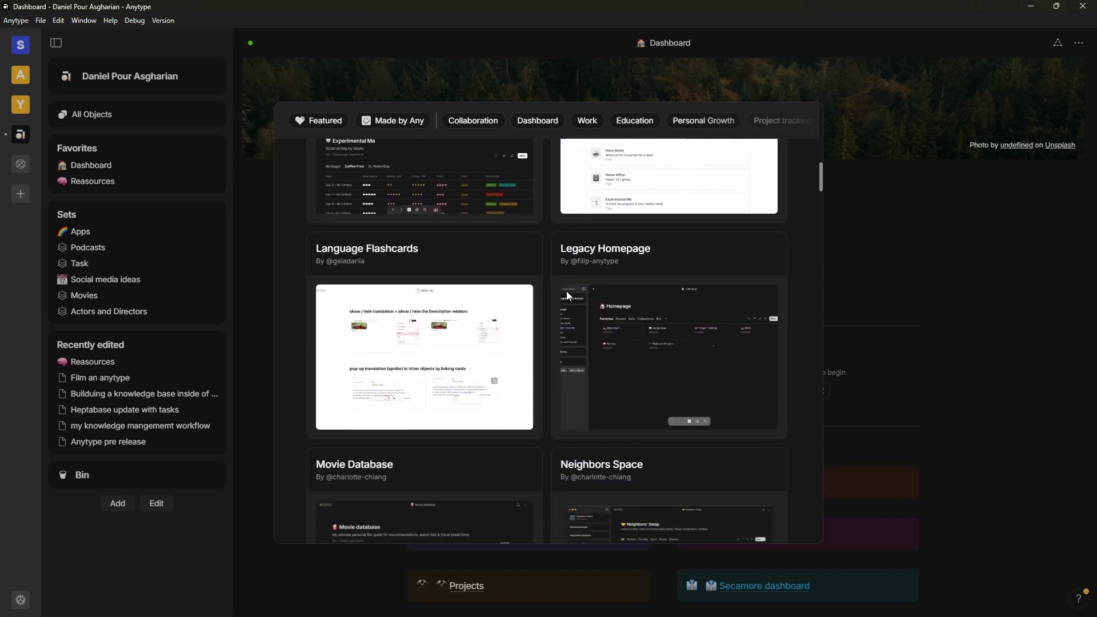
scroll(427, 292, "down", 2)
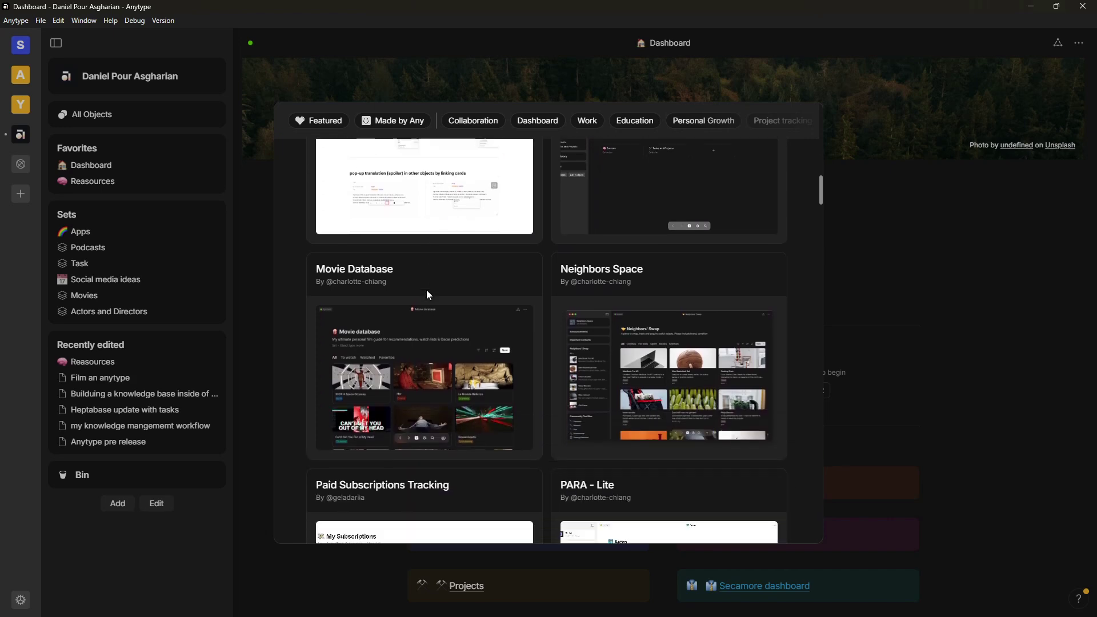
scroll(529, 305, "down", 4)
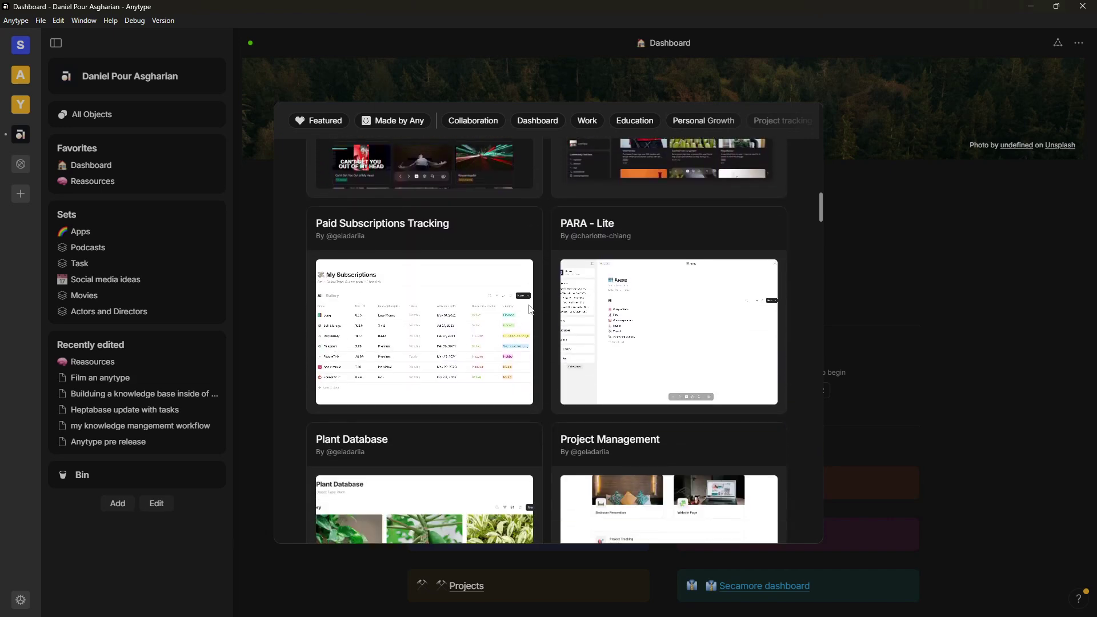
scroll(529, 309, "down", 2)
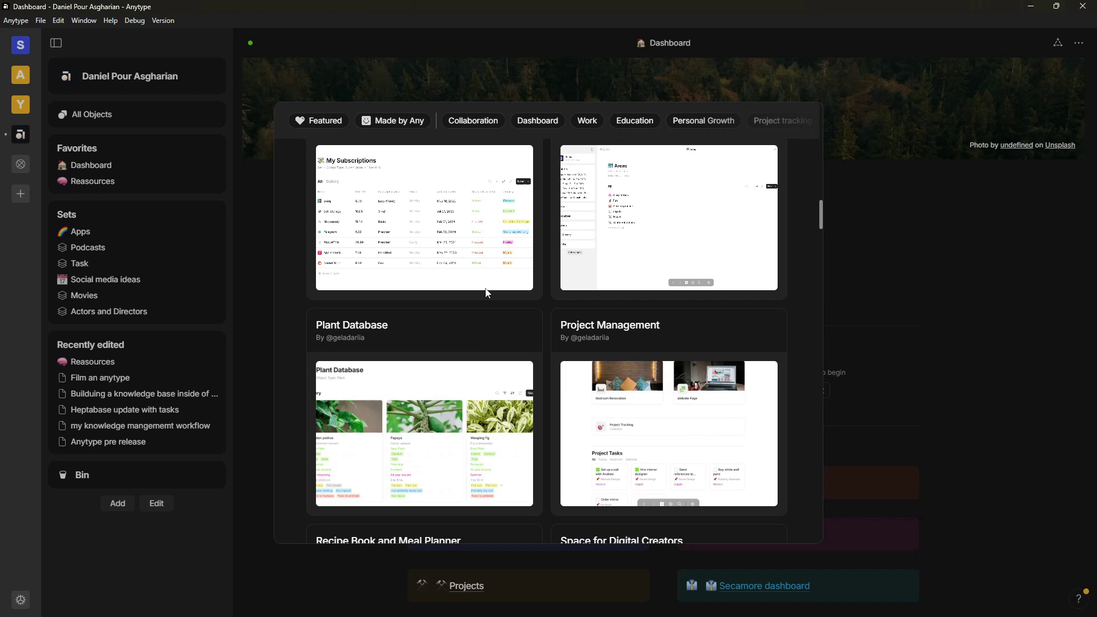
scroll(528, 314, "up", 4)
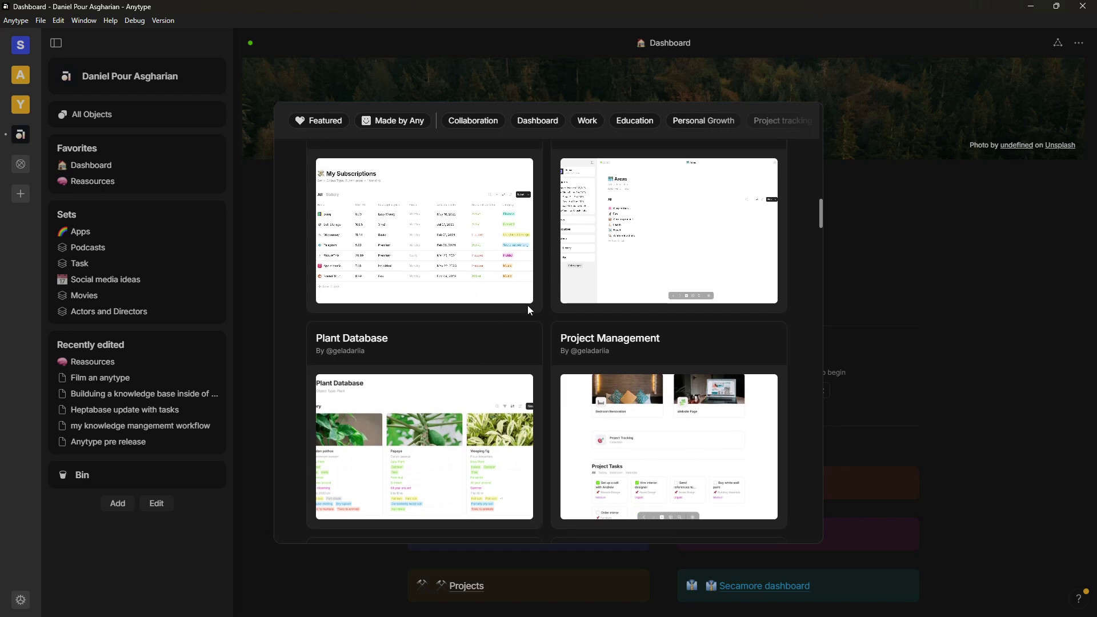
scroll(647, 321, "up", 9)
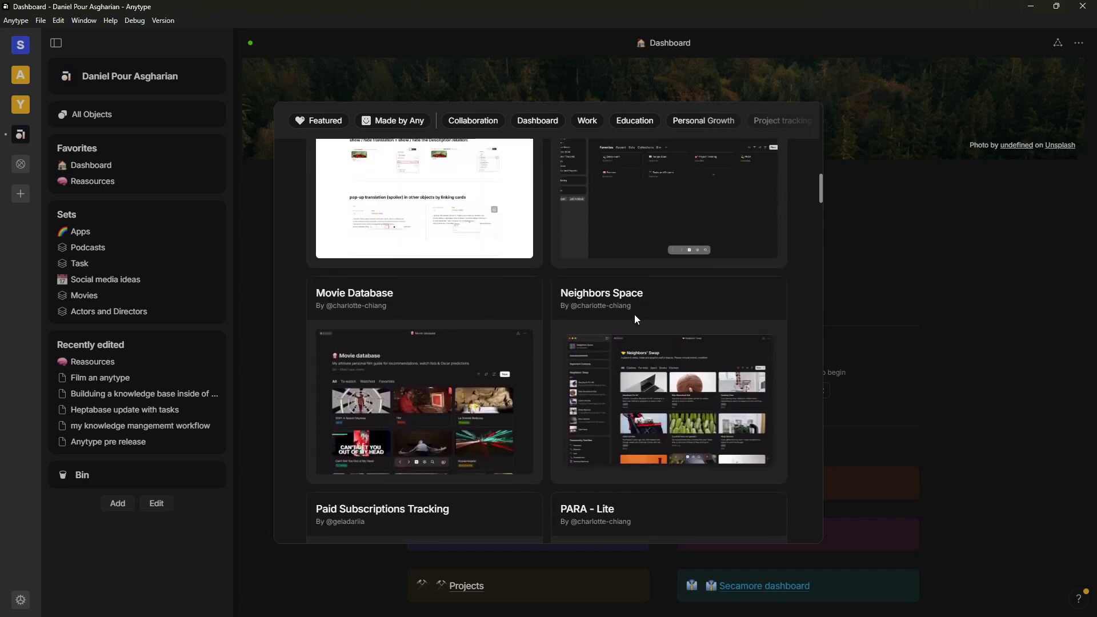
scroll(628, 312, "up", 6)
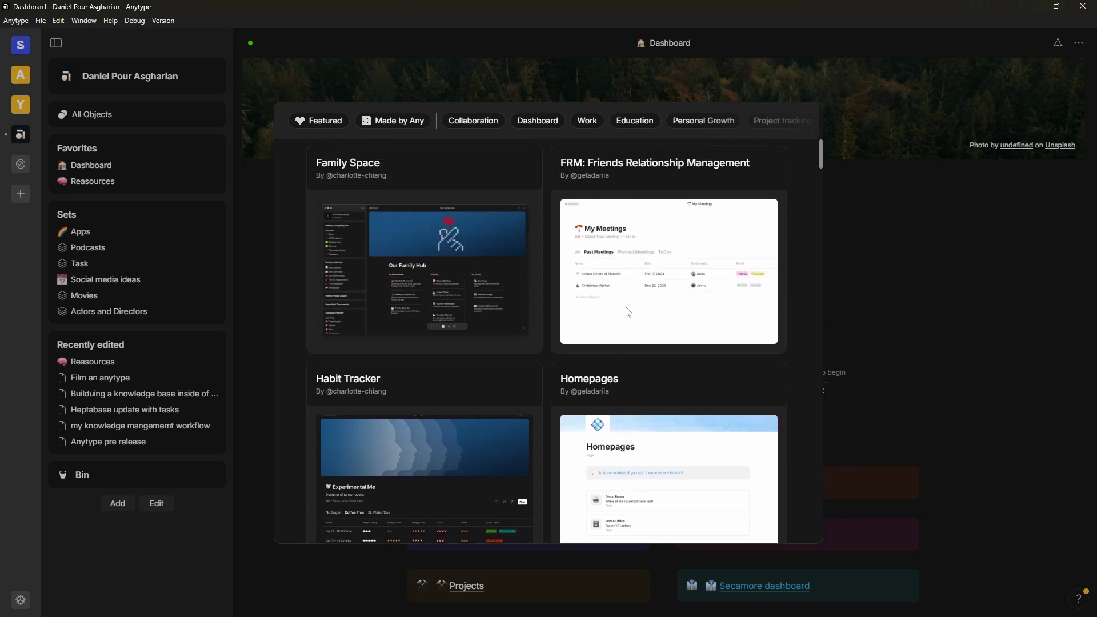
scroll(627, 311, "up", 1)
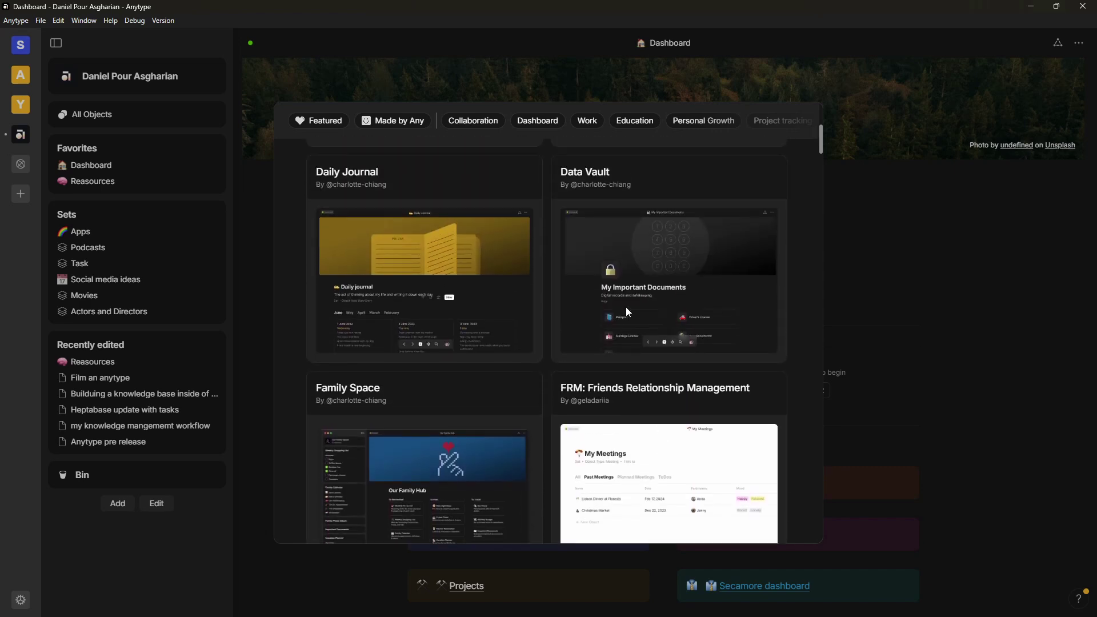
scroll(627, 311, "up", 5)
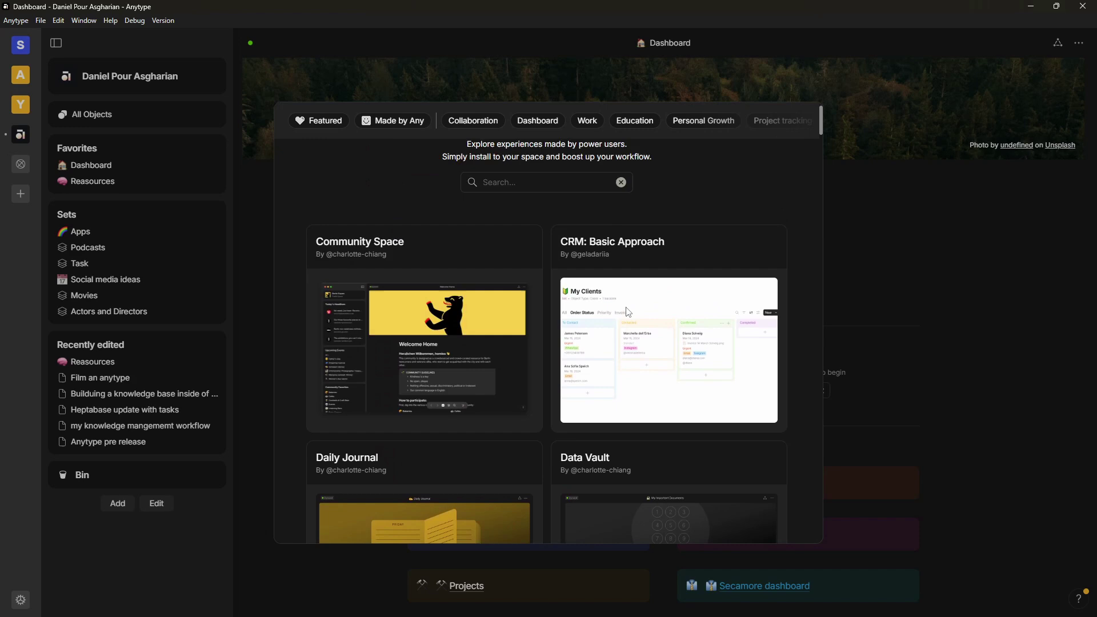
scroll(628, 311, "up", 1)
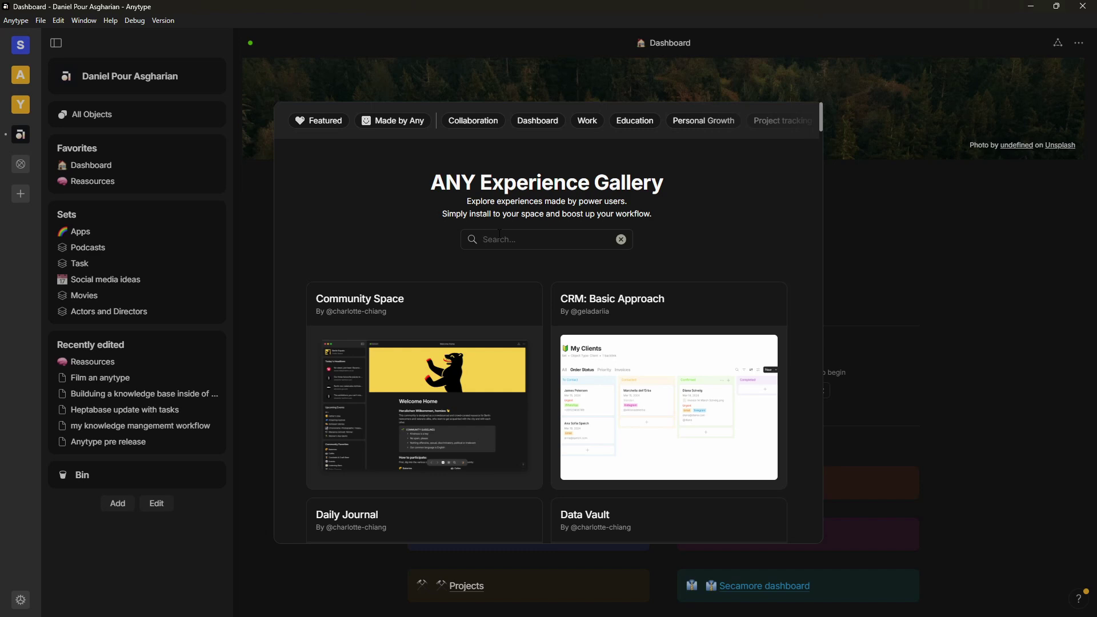
Search the gallery for 'pkm', then try 'second brain' instead.
type("pkm")
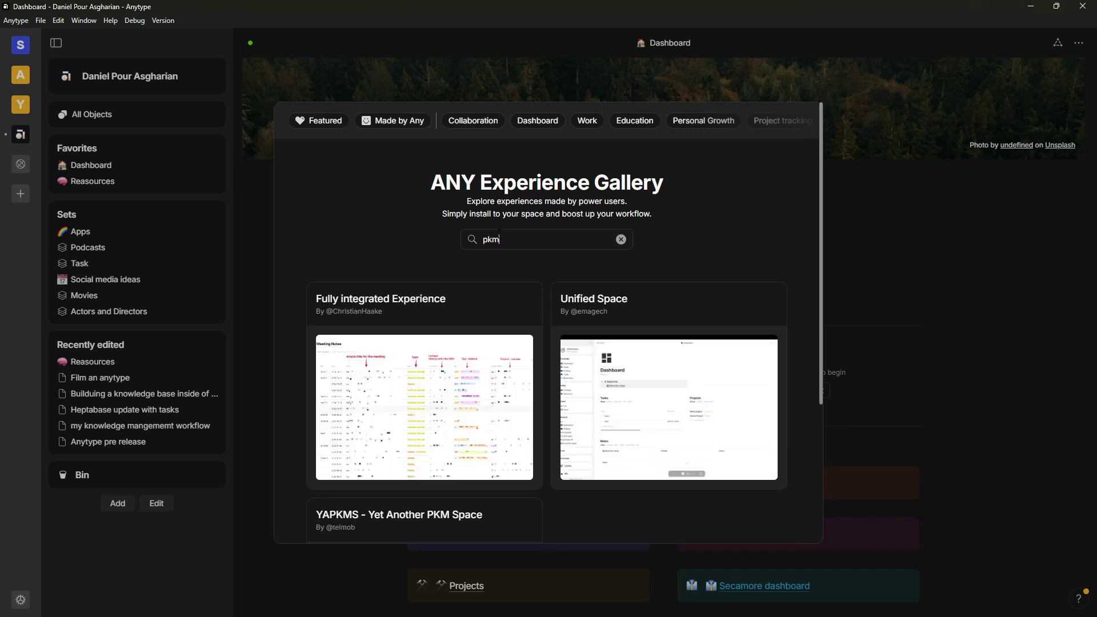
scroll(494, 243, "down", 3)
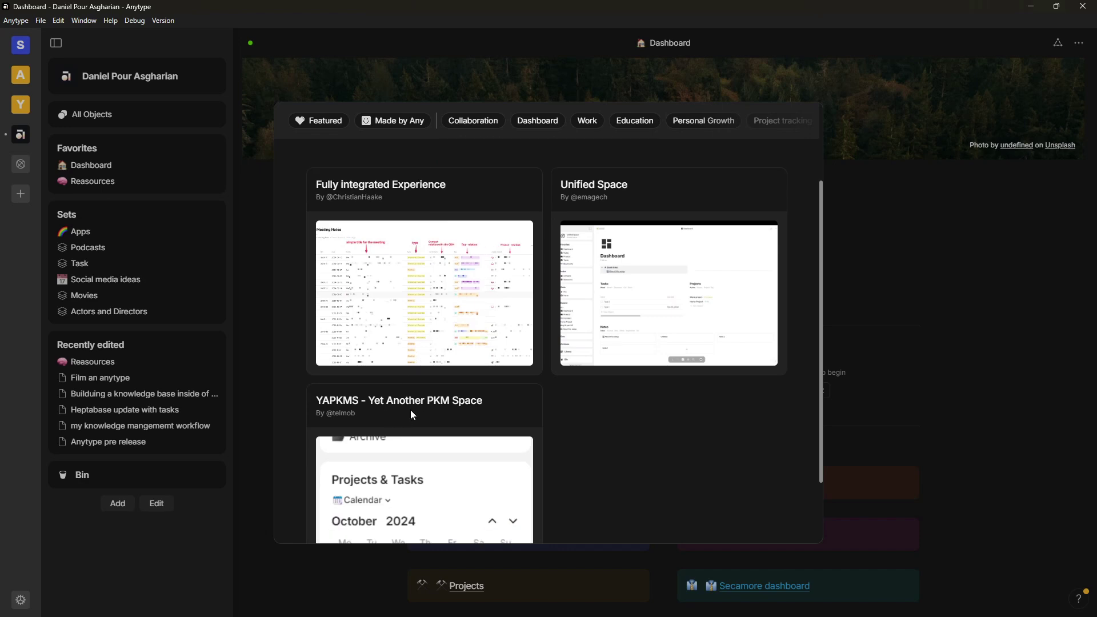
scroll(490, 400, "up", 3)
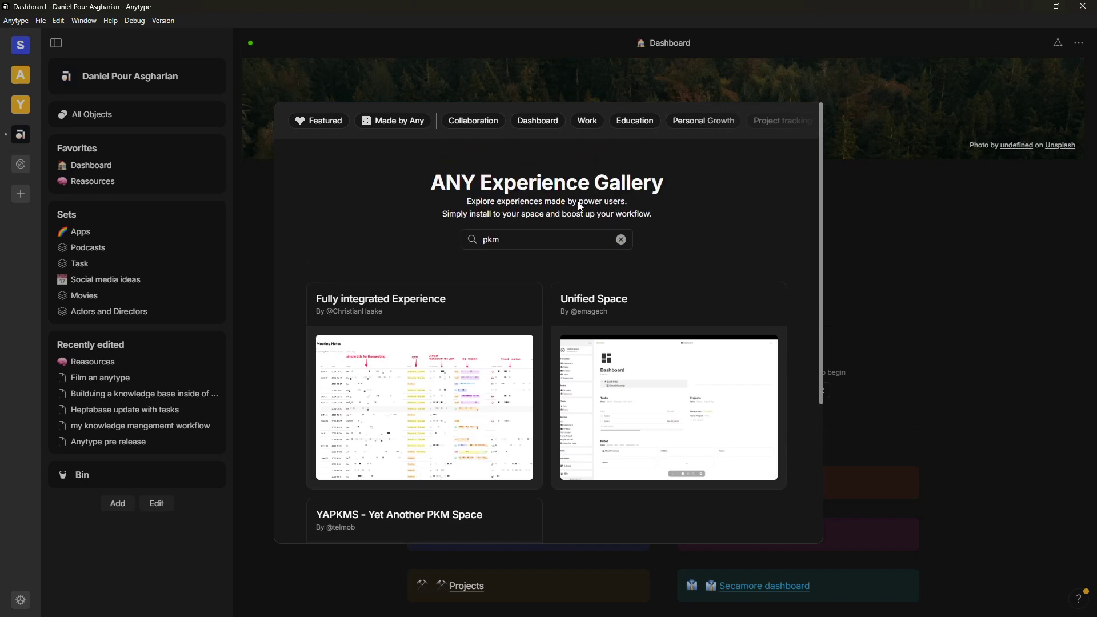
key("BackSpace")
key("BackSpace")
key("BackSpace")
type("second brain")
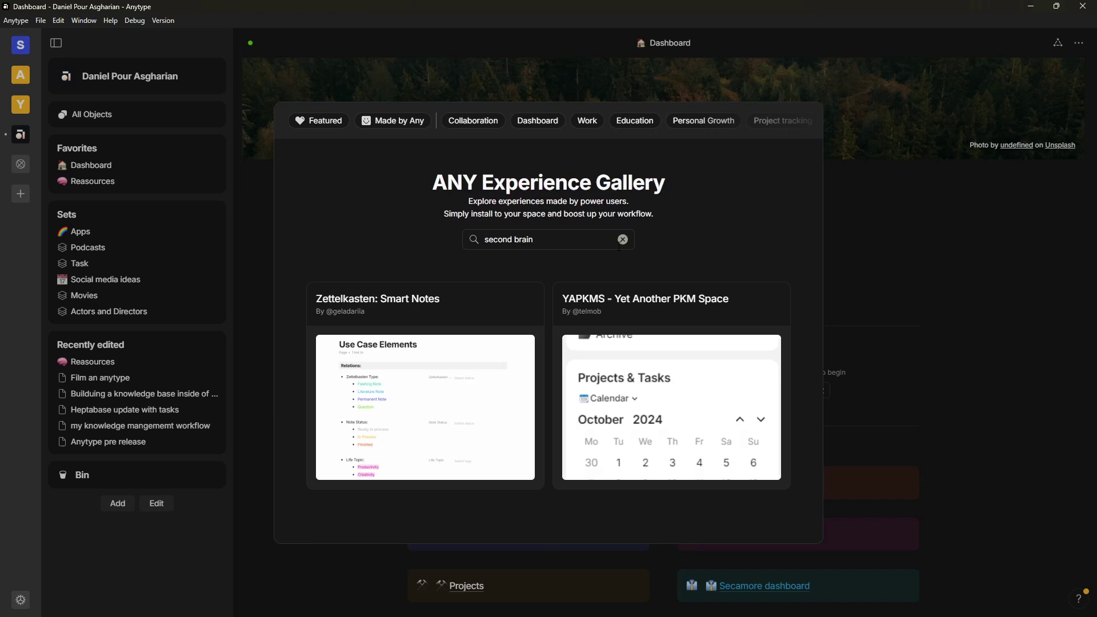
Search the gallery for 'para' and browse results like PARA - Lite and PARA and CODER Setup.
key("BackSpace")
key("BackSpace")
key("BackSpace")
key("BackSpace")
key("BackSpace")
key("BackSpace")
key("BackSpace")
key("BackSpace")
key("BackSpace")
key("BackSpace")
key("BackSpace")
key("BackSpace")
type("pa")
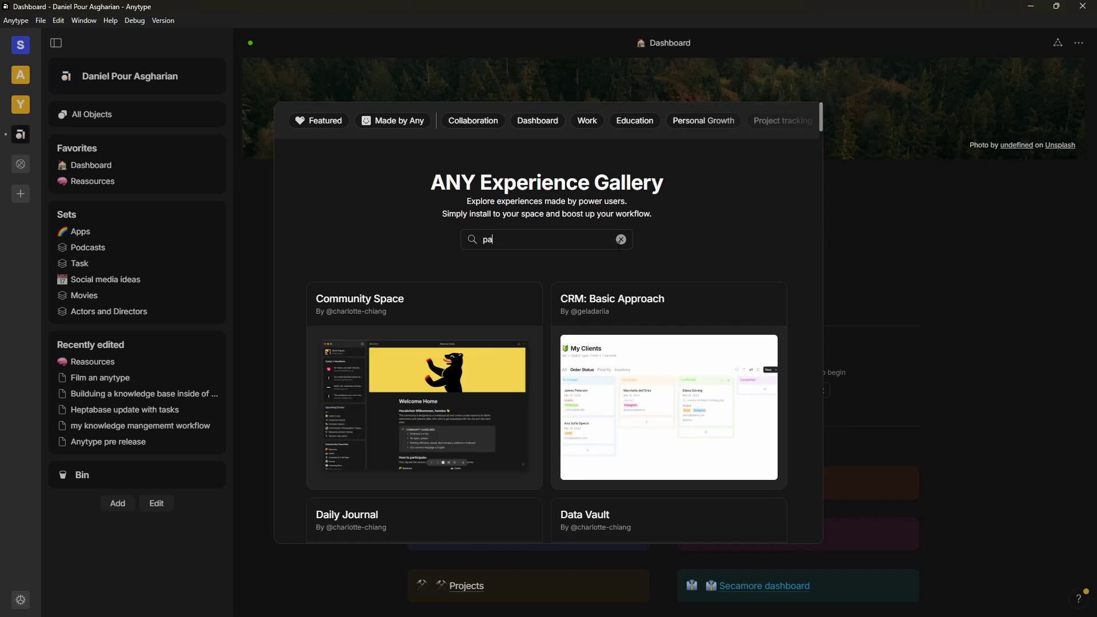
type("ra")
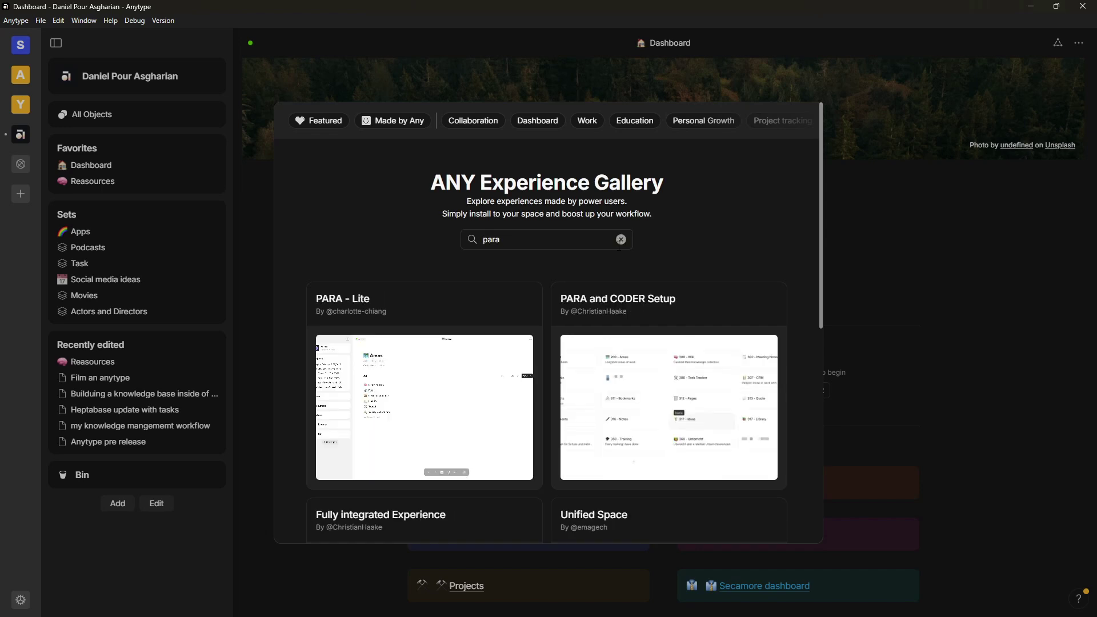
scroll(561, 302, "down", 1)
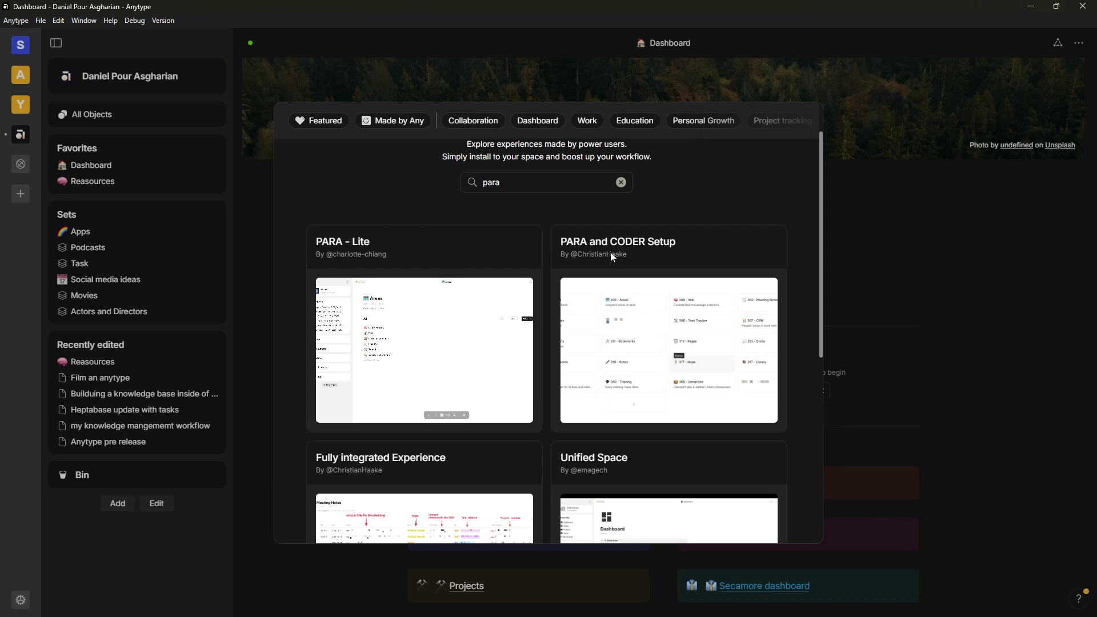
scroll(652, 242, "down", 1)
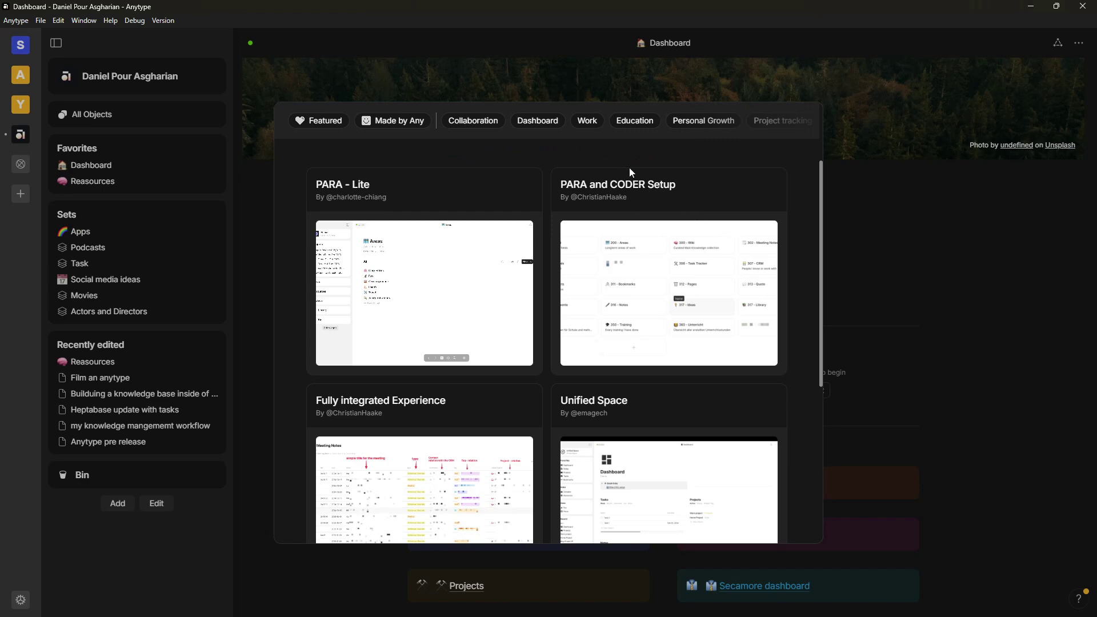
scroll(615, 167, "down", 1)
scroll(708, 173, "up", 2)
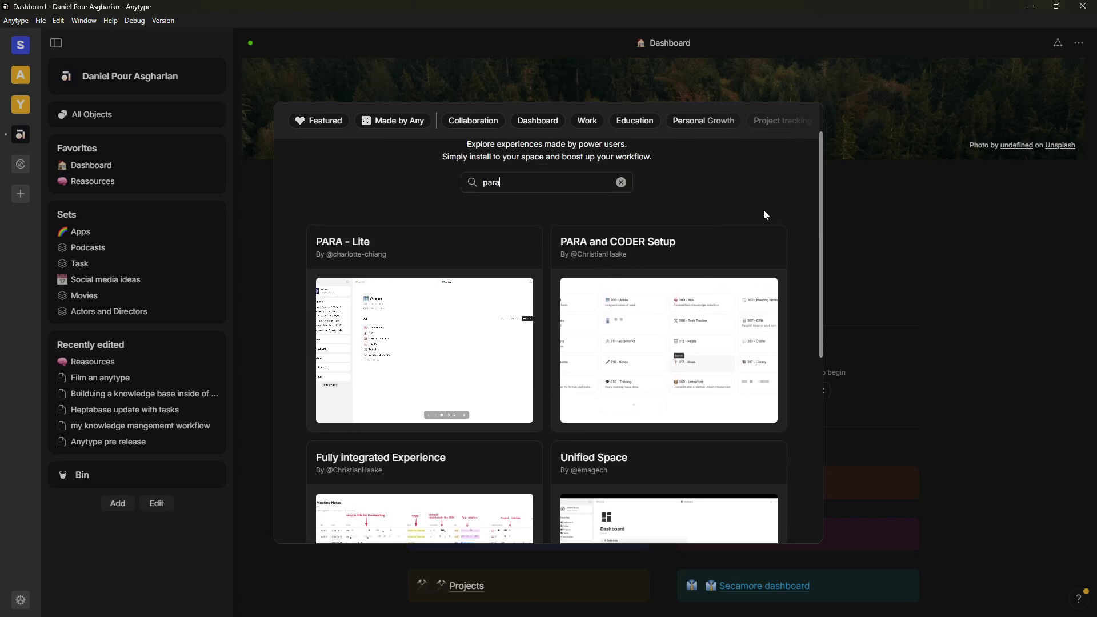
Close the experience gallery, scroll the Dashboard, and show its relations panel.
left_click(938, 186)
scroll(599, 232, "down", 4)
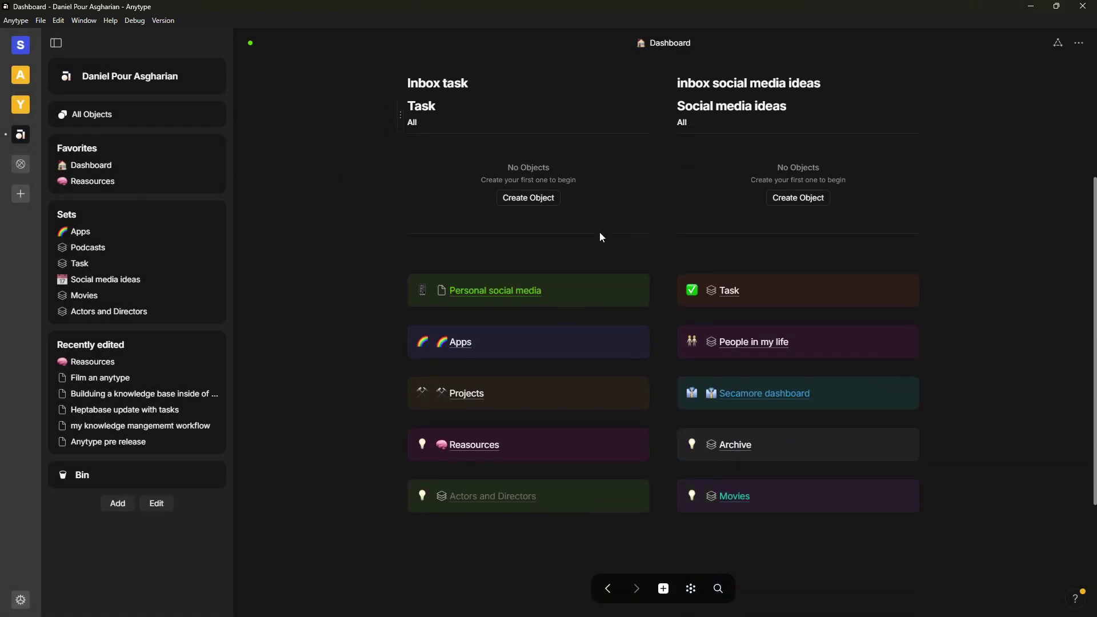
scroll(606, 239, "down", 1)
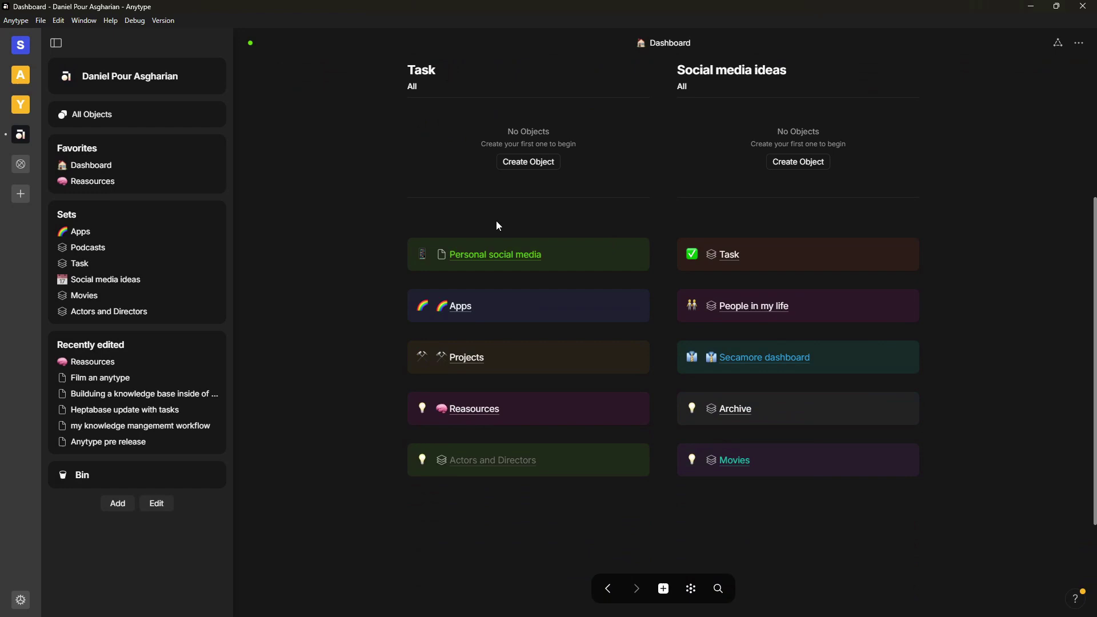
scroll(498, 225, "up", 1)
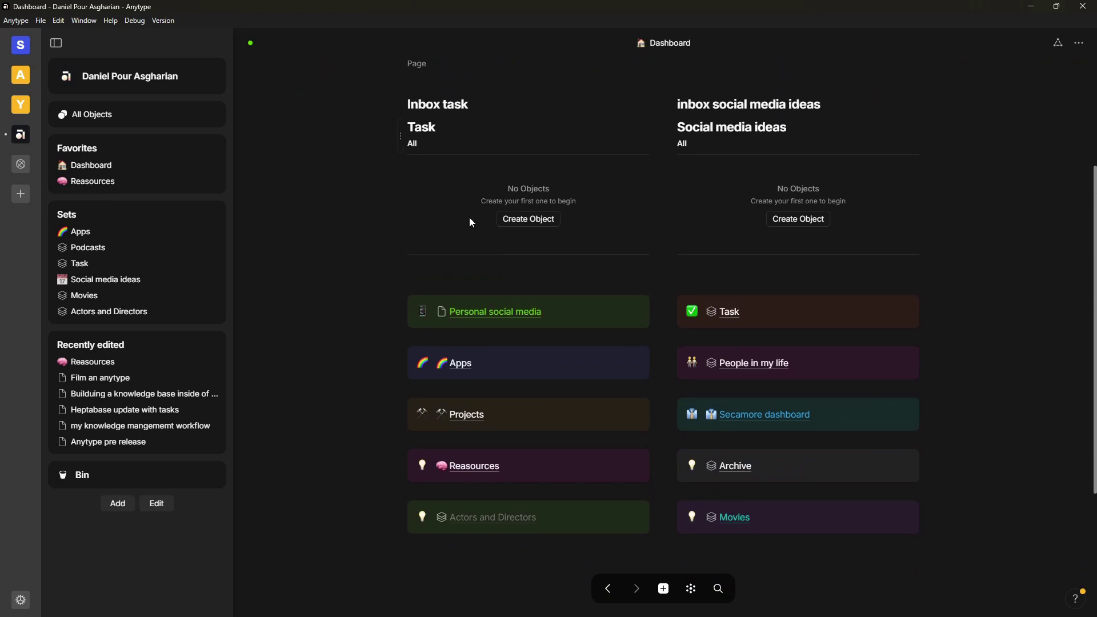
scroll(469, 220, "up", 2)
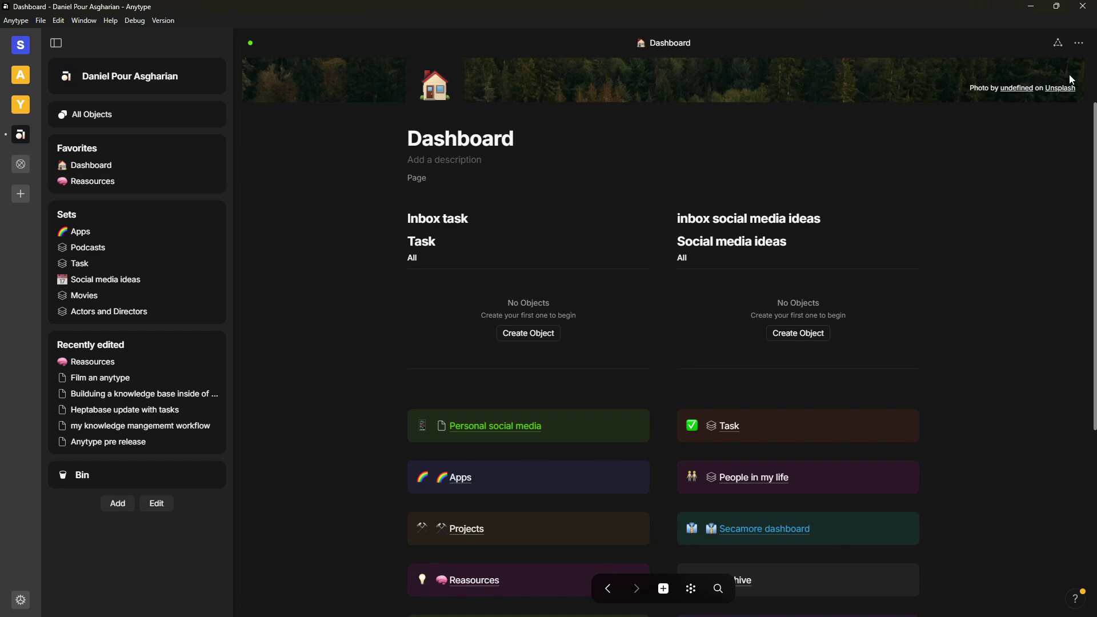
left_click(1058, 39)
Close the relations panel and open the whole-space graph, zooming in on its nodes and back out.
left_click(441, 275)
left_click(691, 589)
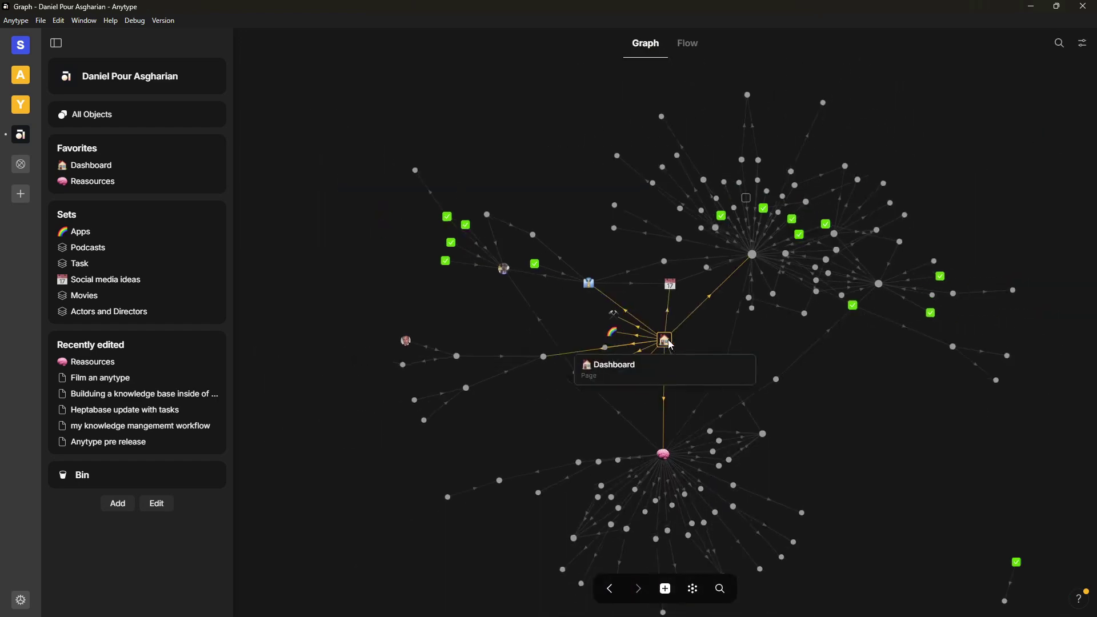
scroll(569, 307, "up", 3)
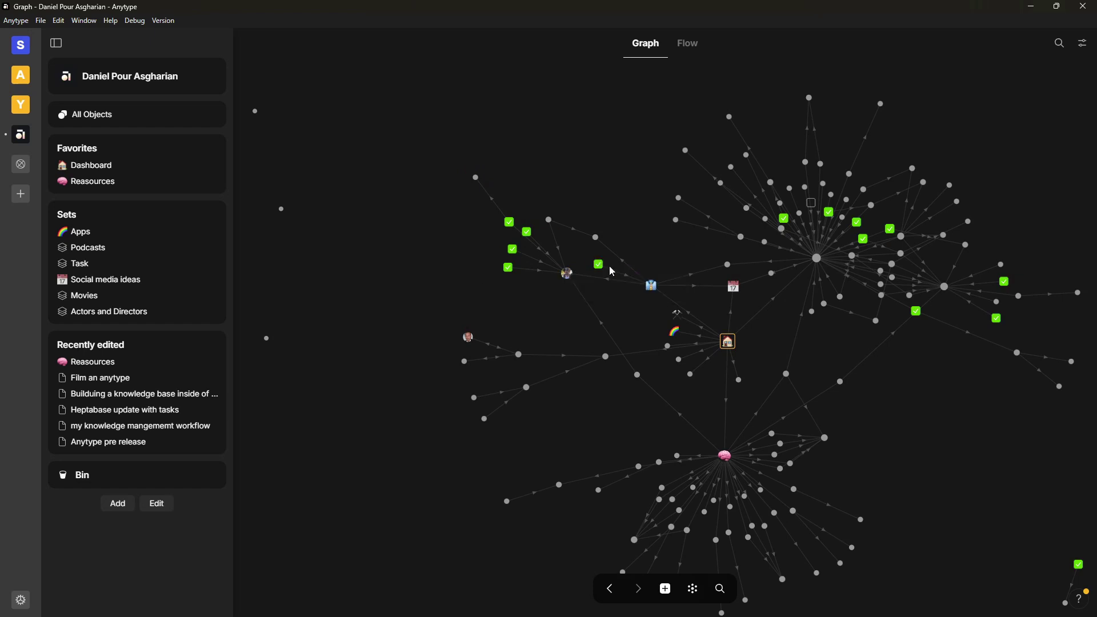
mouse_move(601, 267)
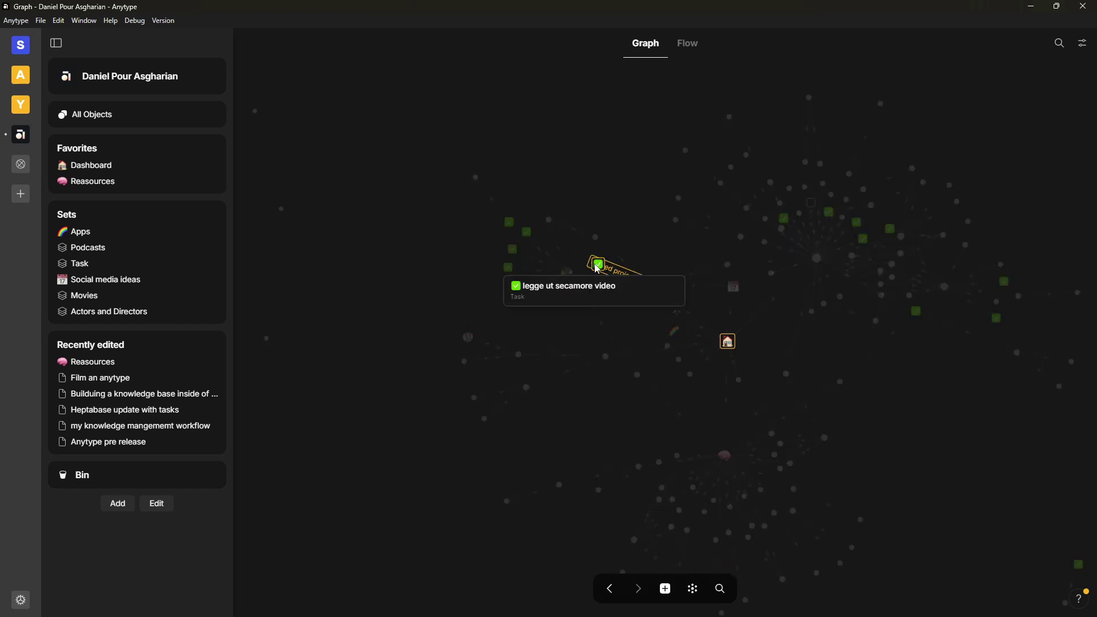
scroll(571, 323, "down", 3)
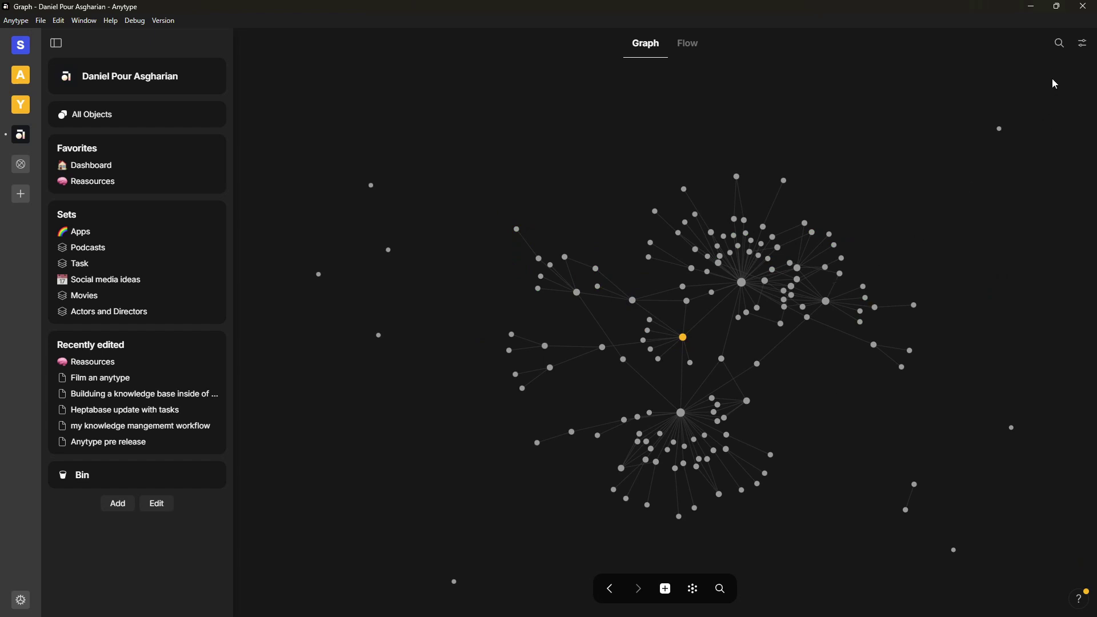
Turn on Cluster by Type in the graph settings so task and emoji icons group together.
left_click(1081, 45)
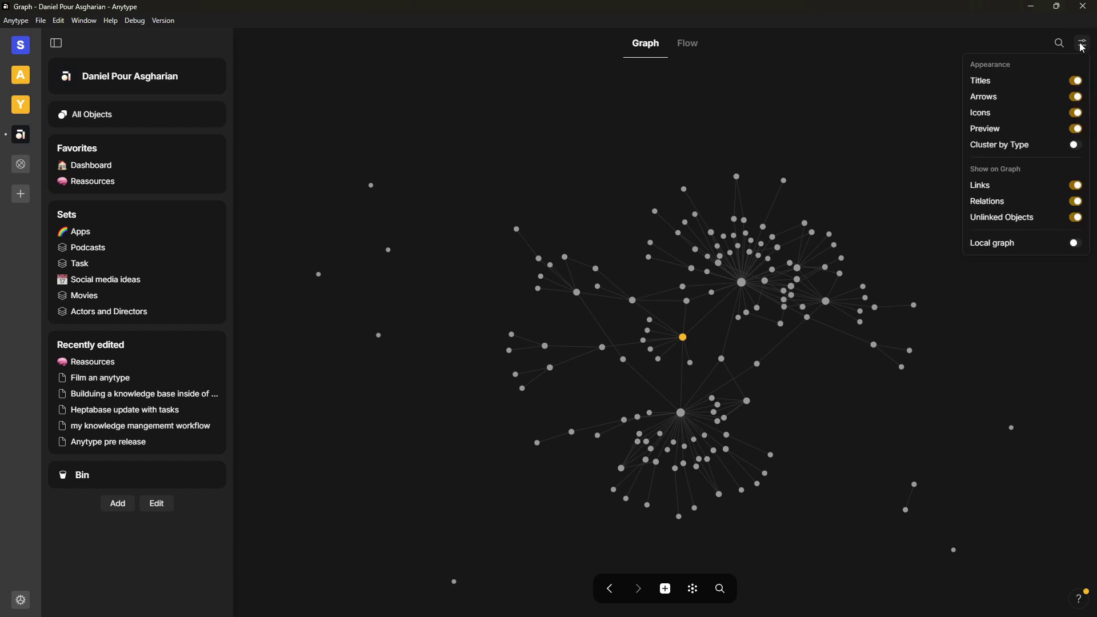
left_click(1077, 146)
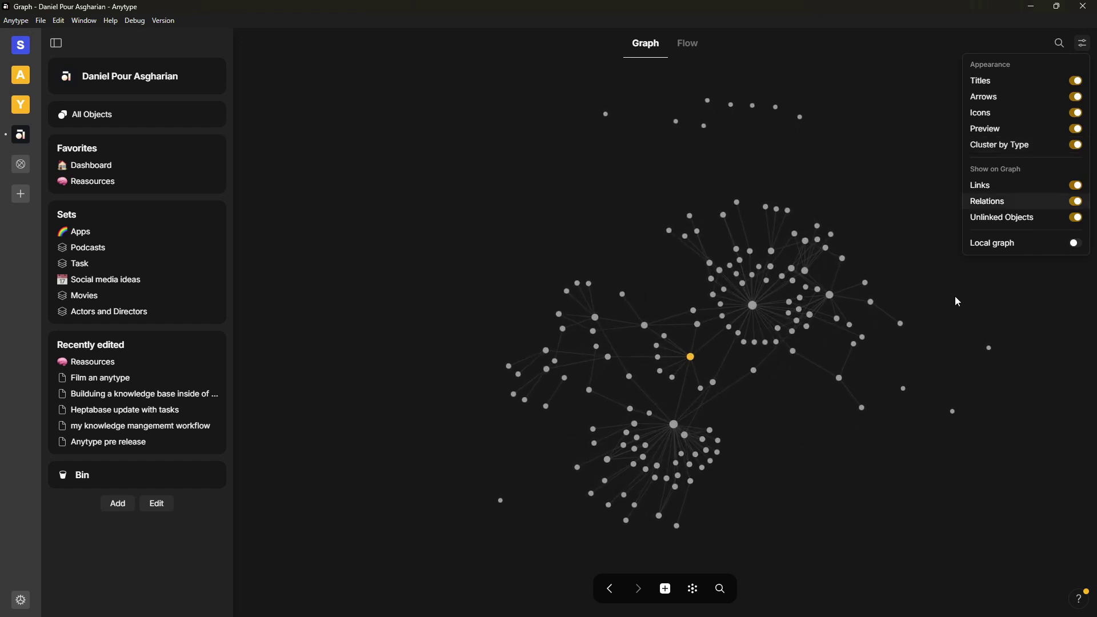
left_click(847, 328)
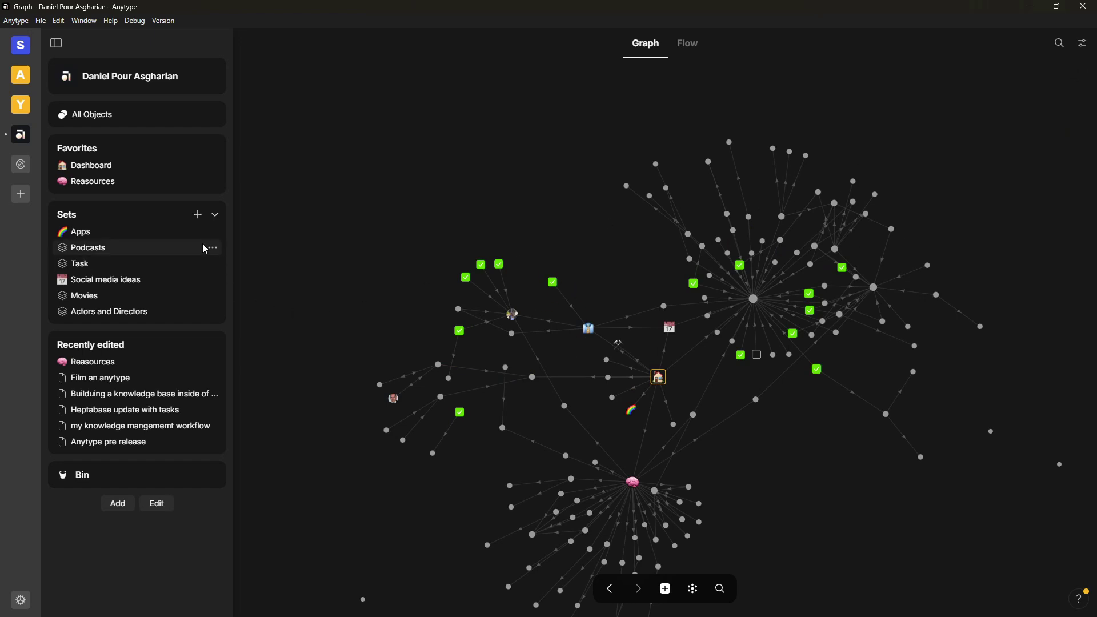
Open the Reasources collection and pan its Graph view down to see the unlinked item dots.
left_click(119, 183)
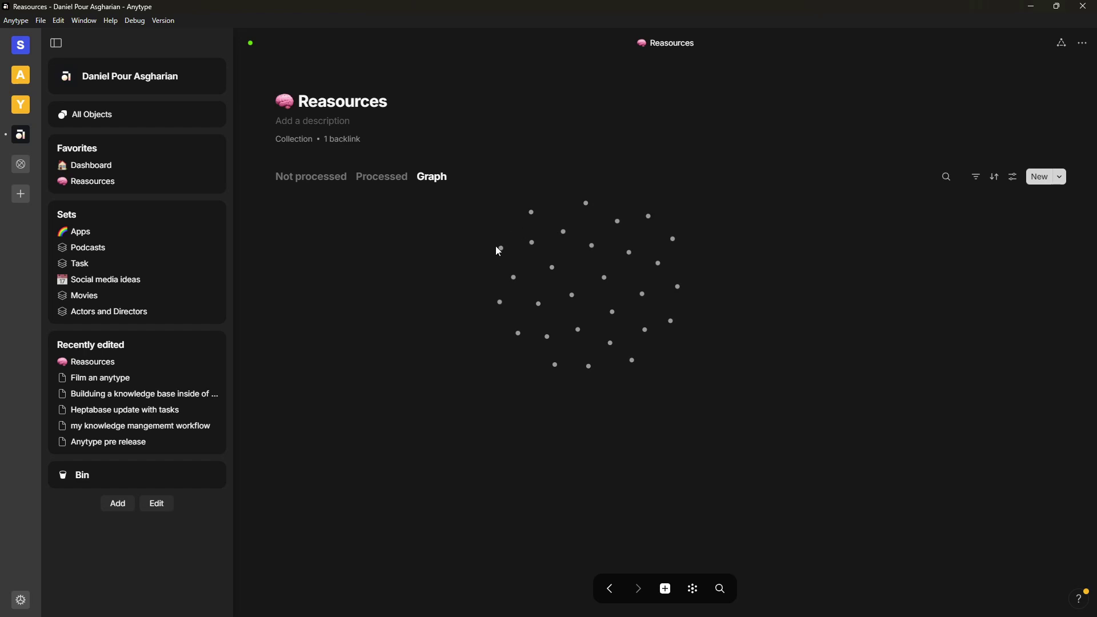
left_click_drag(572, 224, 572, 300)
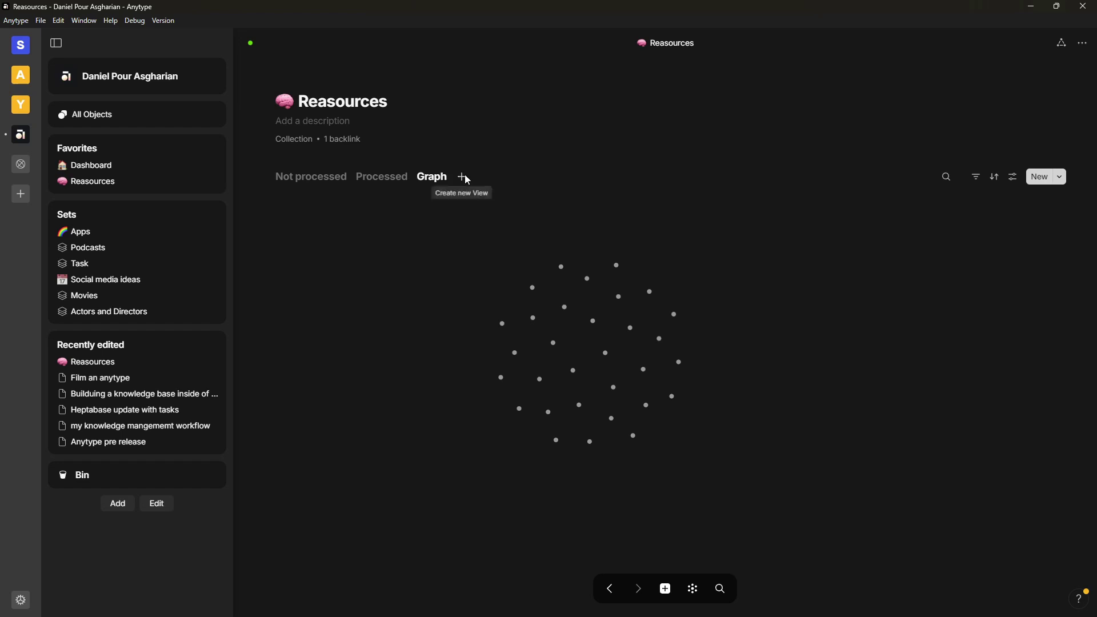
left_click(462, 177)
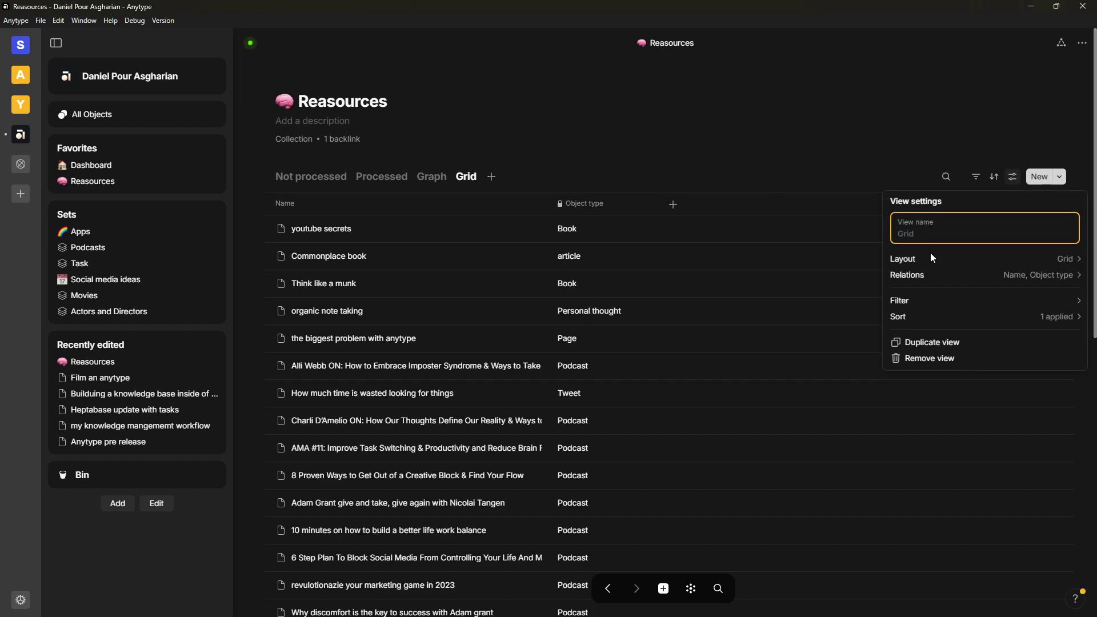
left_click(1037, 257)
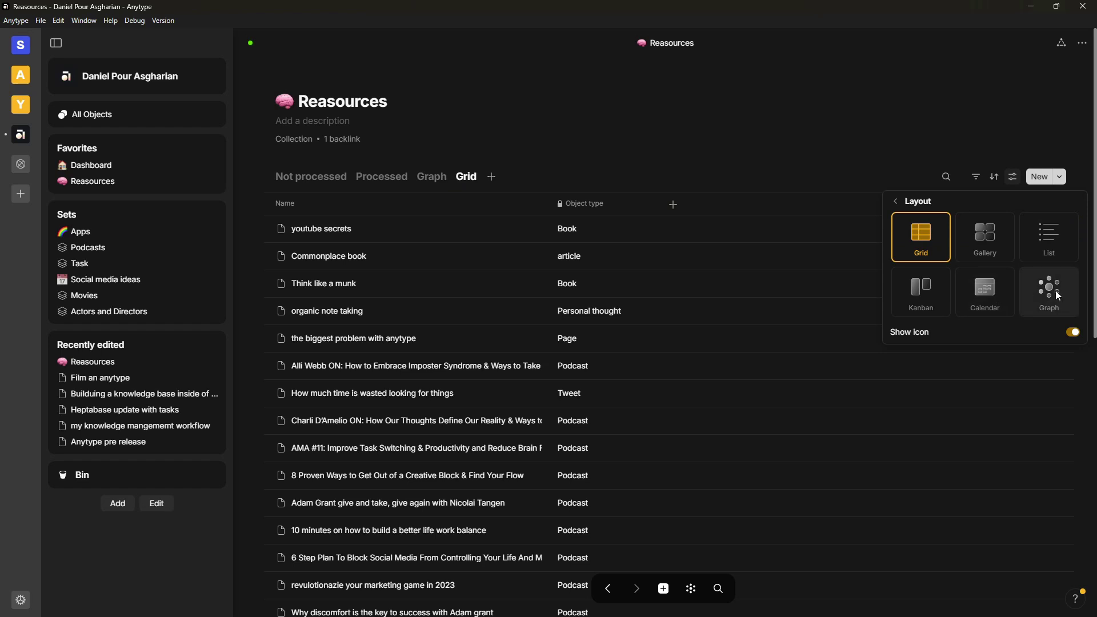
left_click(721, 146)
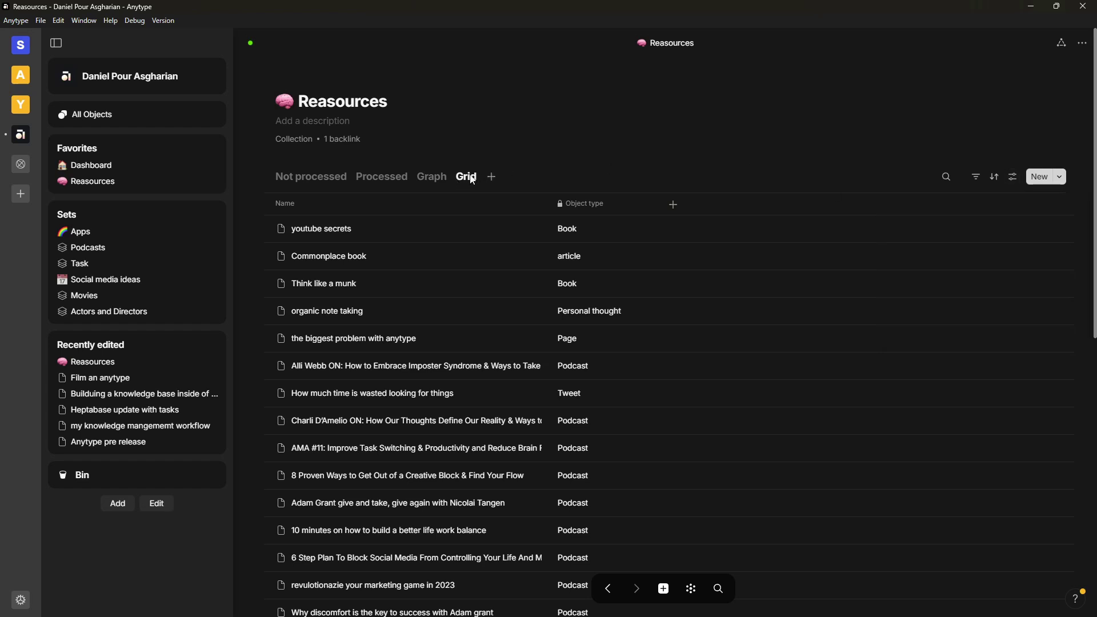
left_click(467, 177)
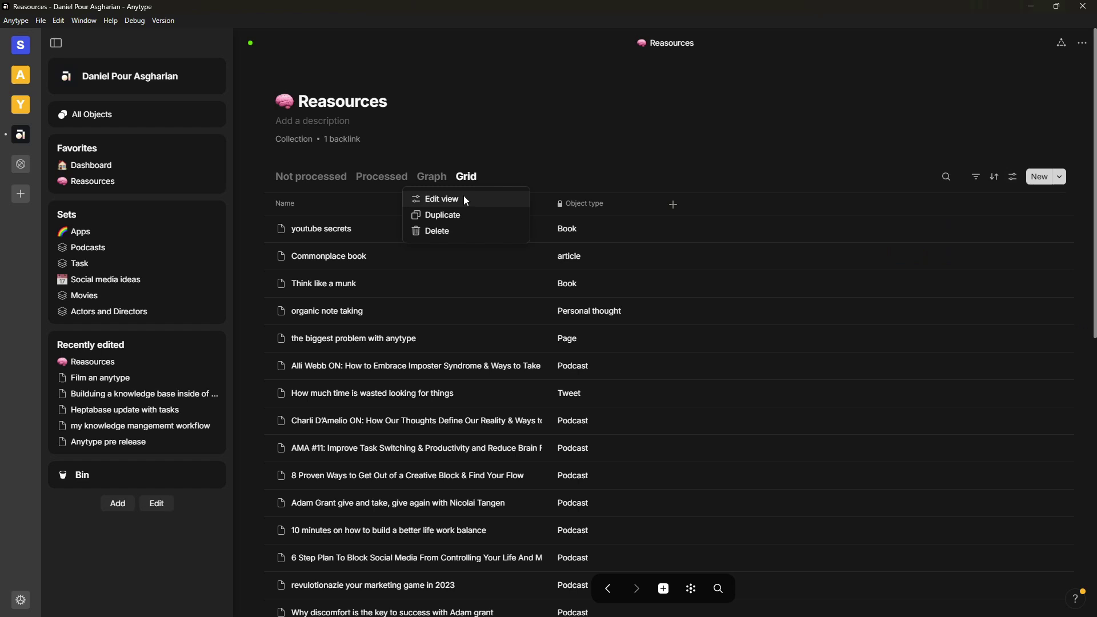
left_click(432, 232)
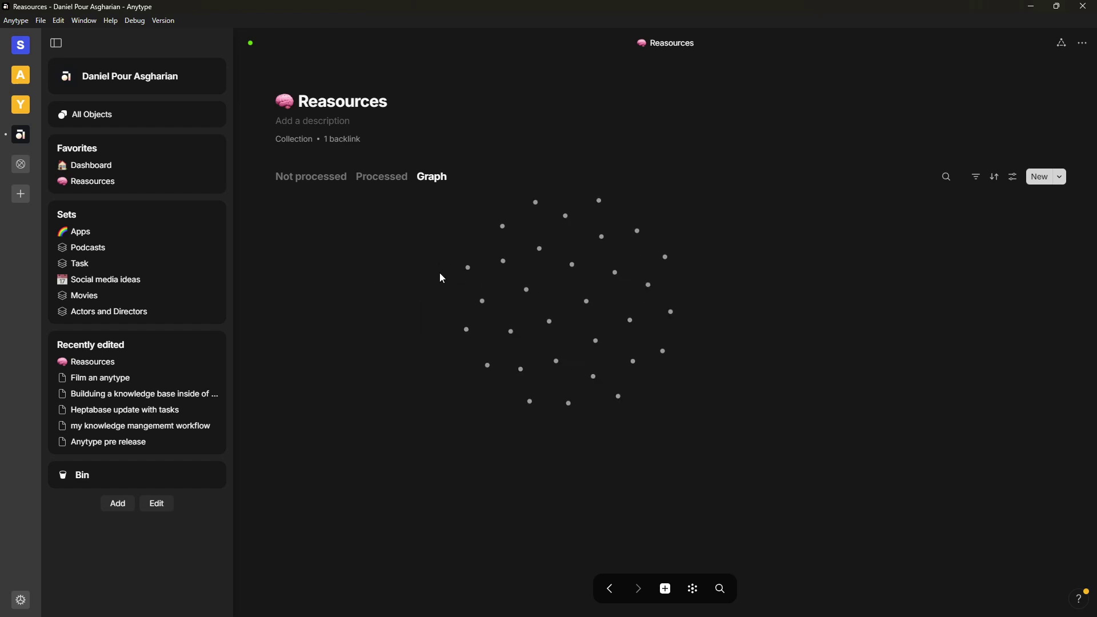
Return to the Dashboard and scroll through its Task and Social media ideas widgets and link cards.
left_click(146, 169)
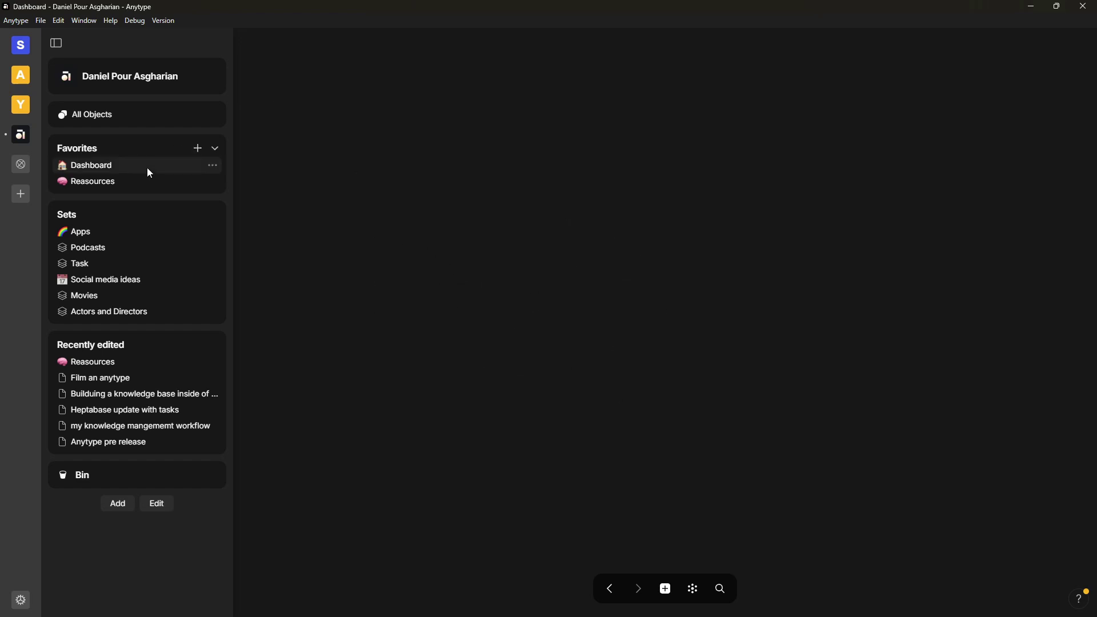
scroll(537, 327, "down", 3)
scroll(498, 309, "down", 1)
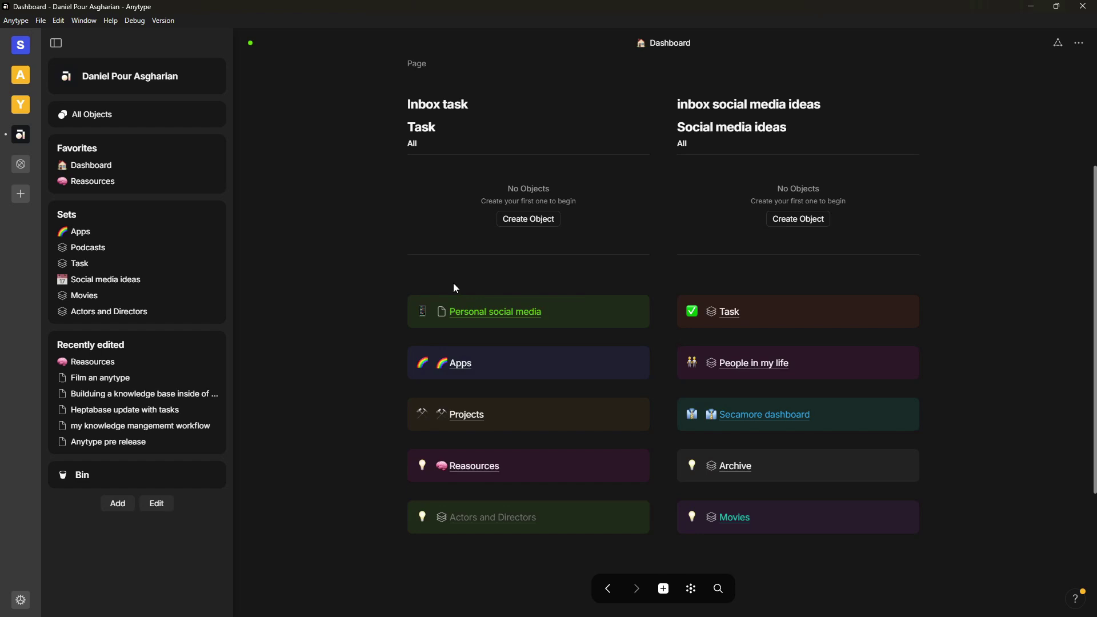
scroll(426, 263, "up", 3)
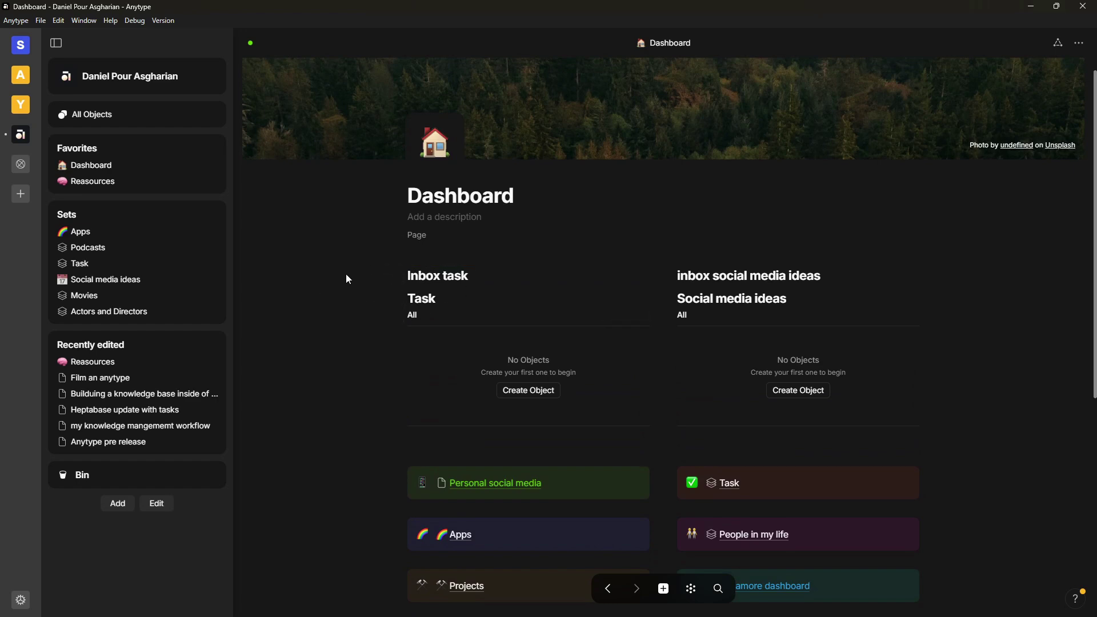
mouse_move(198, 269)
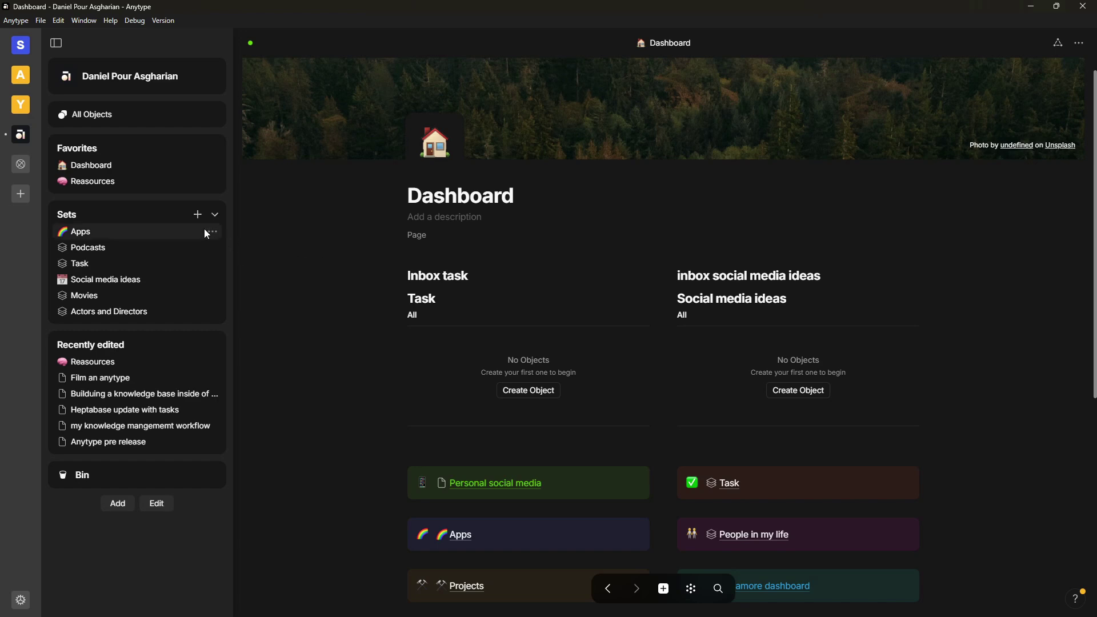
scroll(308, 236, "down", 3)
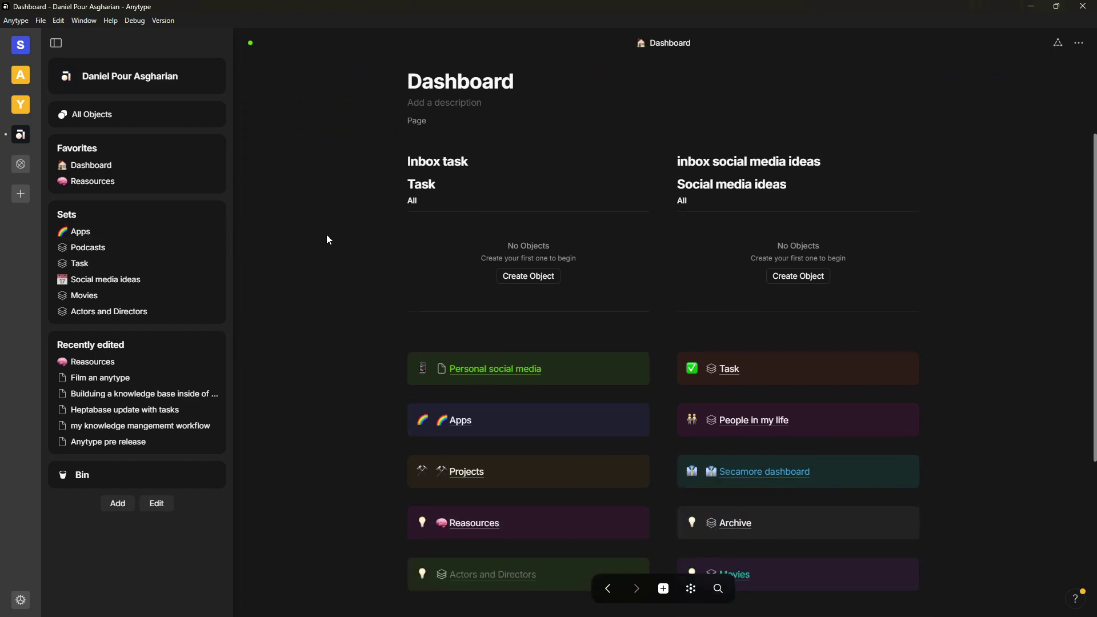
scroll(355, 225, "up", 1)
scroll(466, 204, "up", 2)
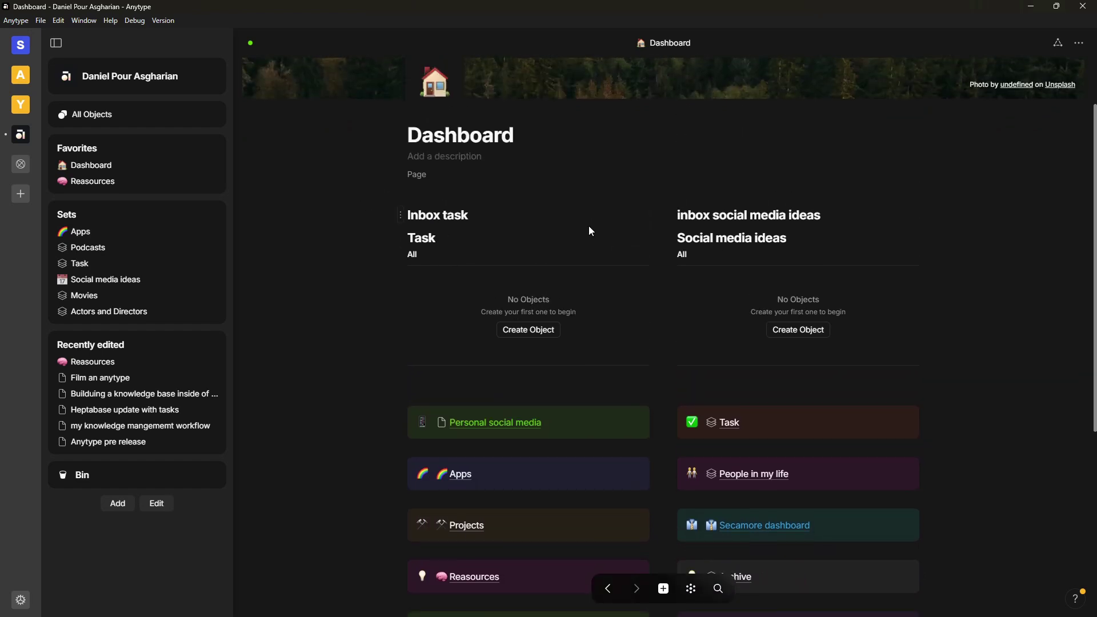
scroll(591, 230, "down", 3)
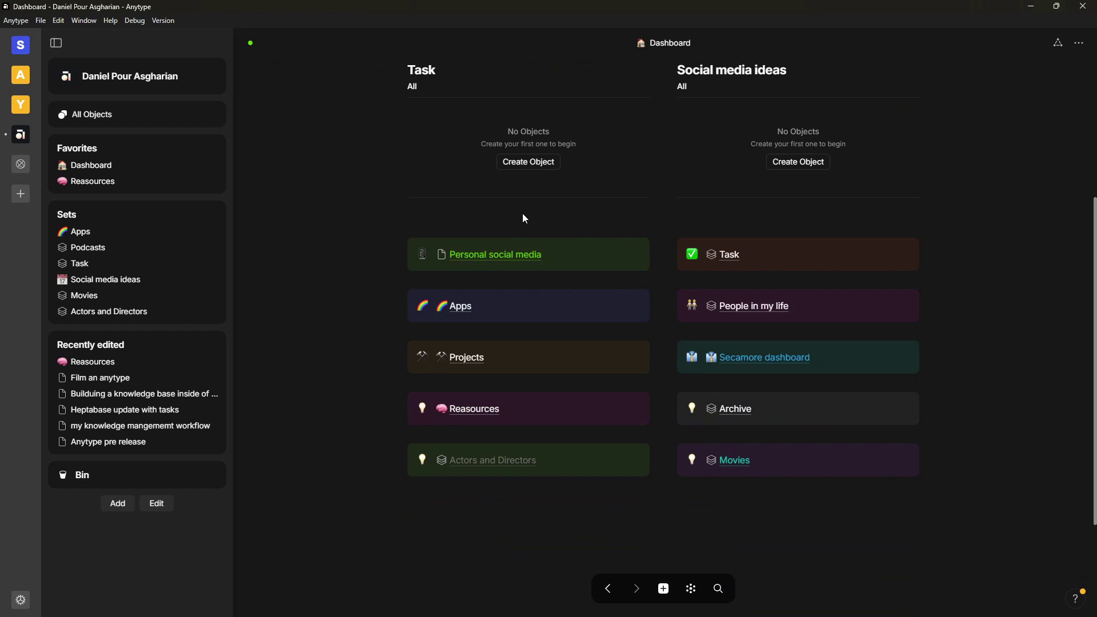
scroll(504, 225, "up", 1)
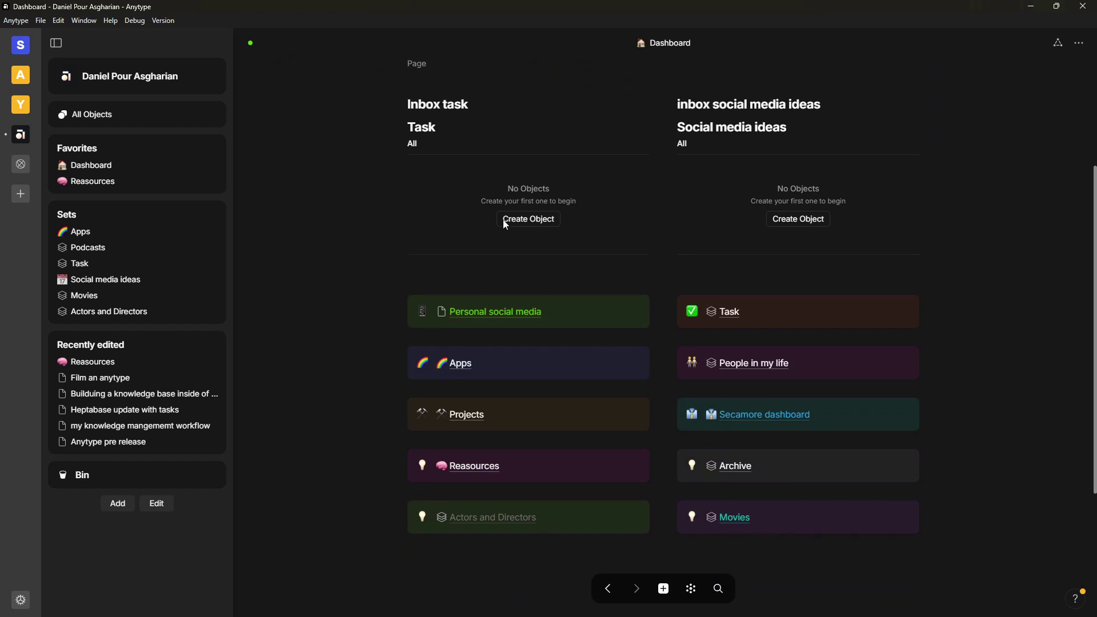
scroll(452, 223, "up", 1)
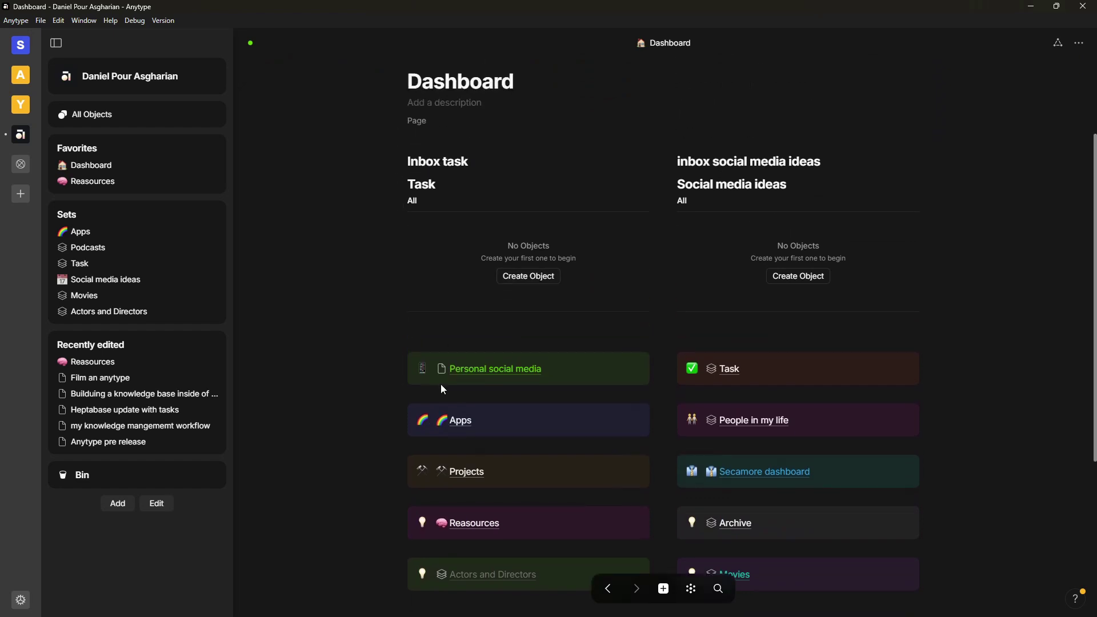
Open the Social media ideas set from Personal social media, scan its columns, then return to Dashboard.
left_click(475, 376)
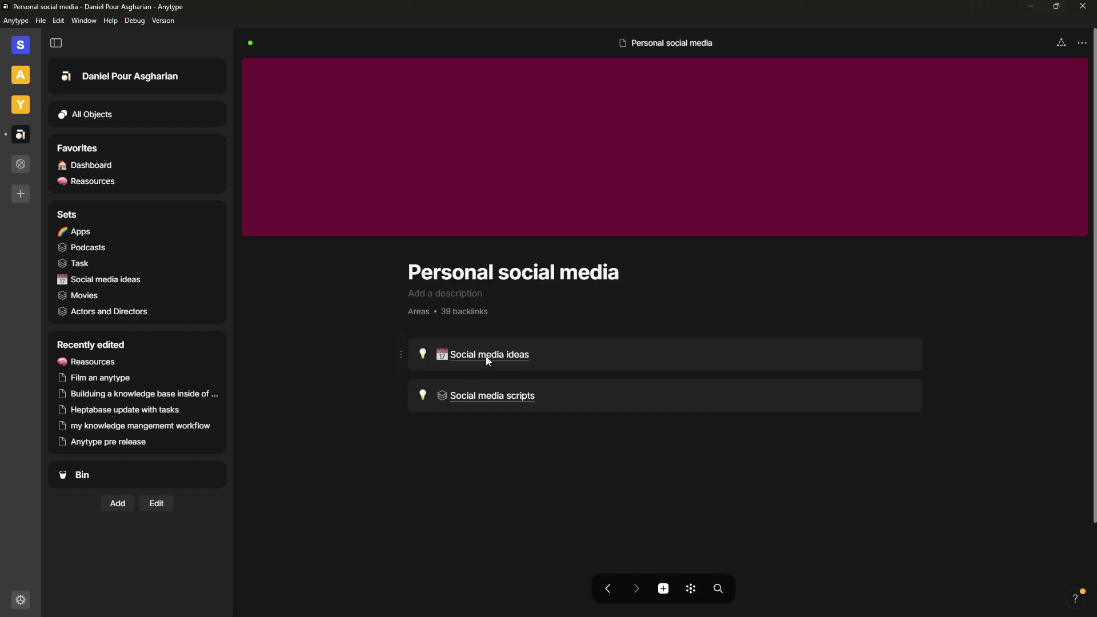
left_click(489, 357)
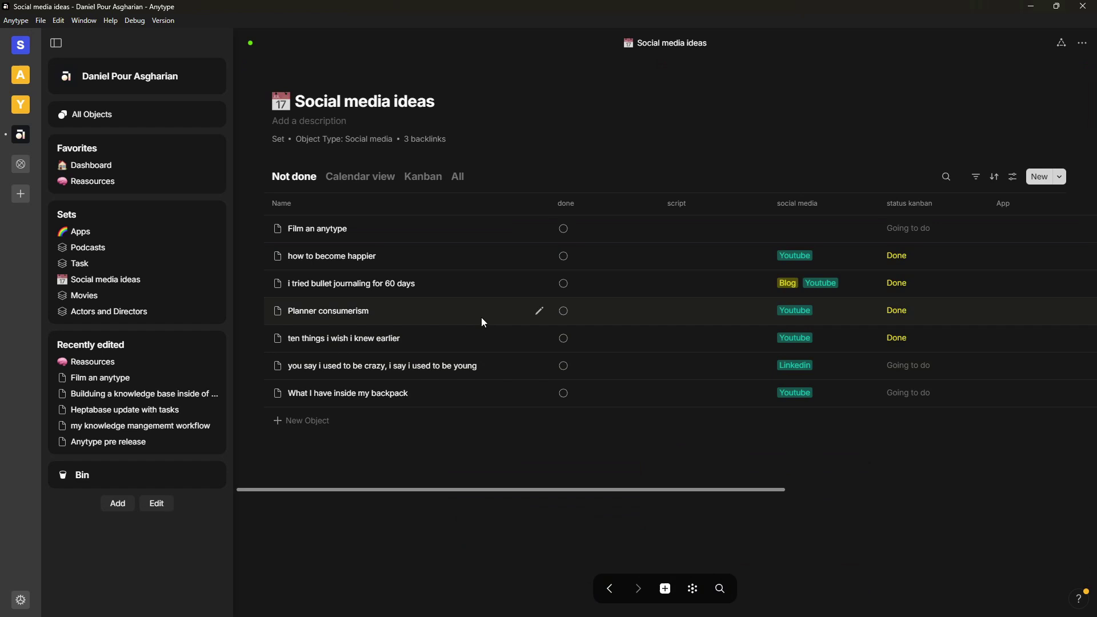
scroll(482, 317, "right", 6)
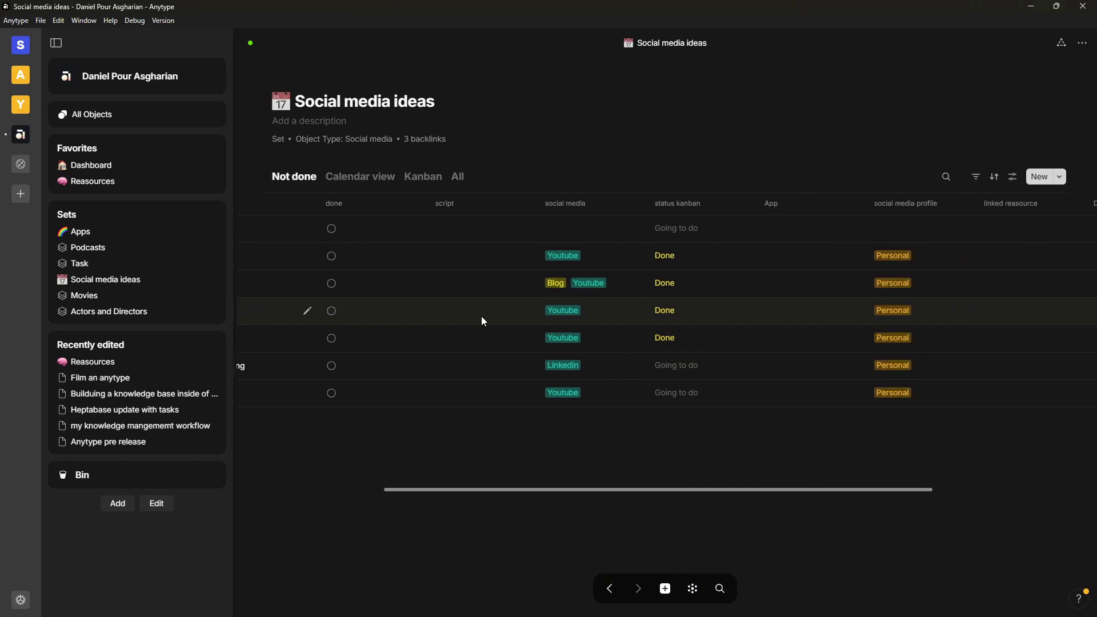
scroll(483, 316, "right", 2)
scroll(483, 315, "left", 6)
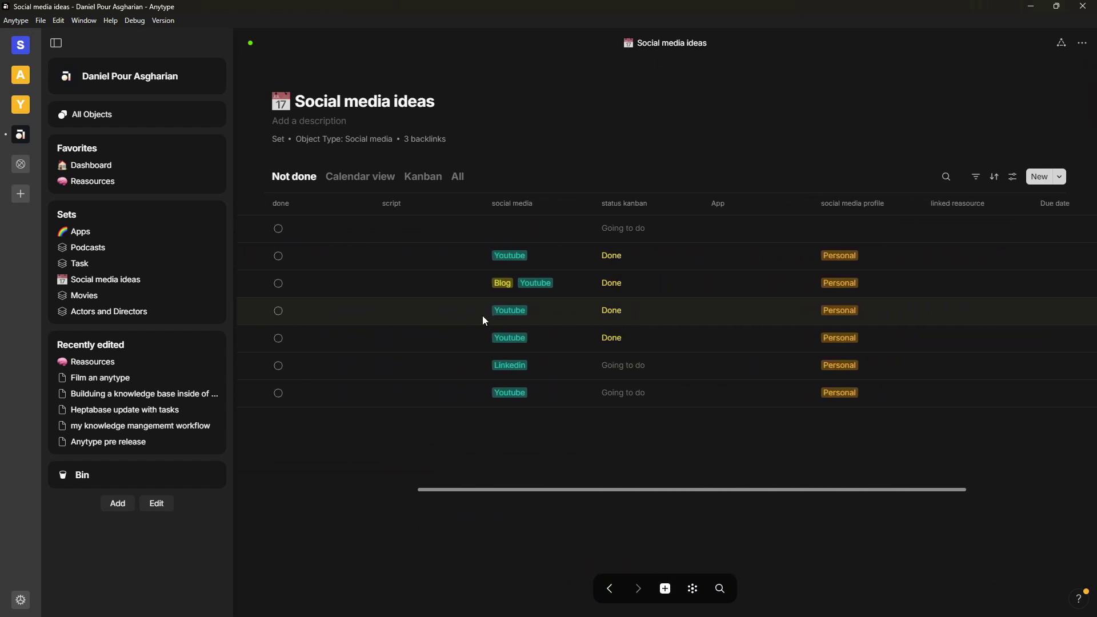
scroll(482, 315, "left", 2)
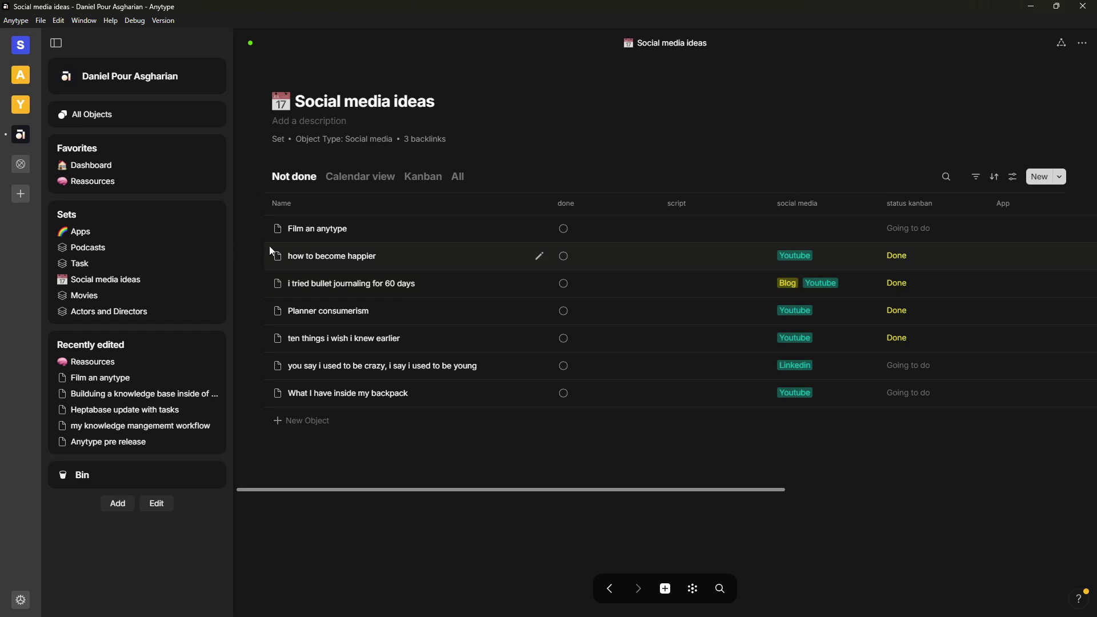
left_click(104, 166)
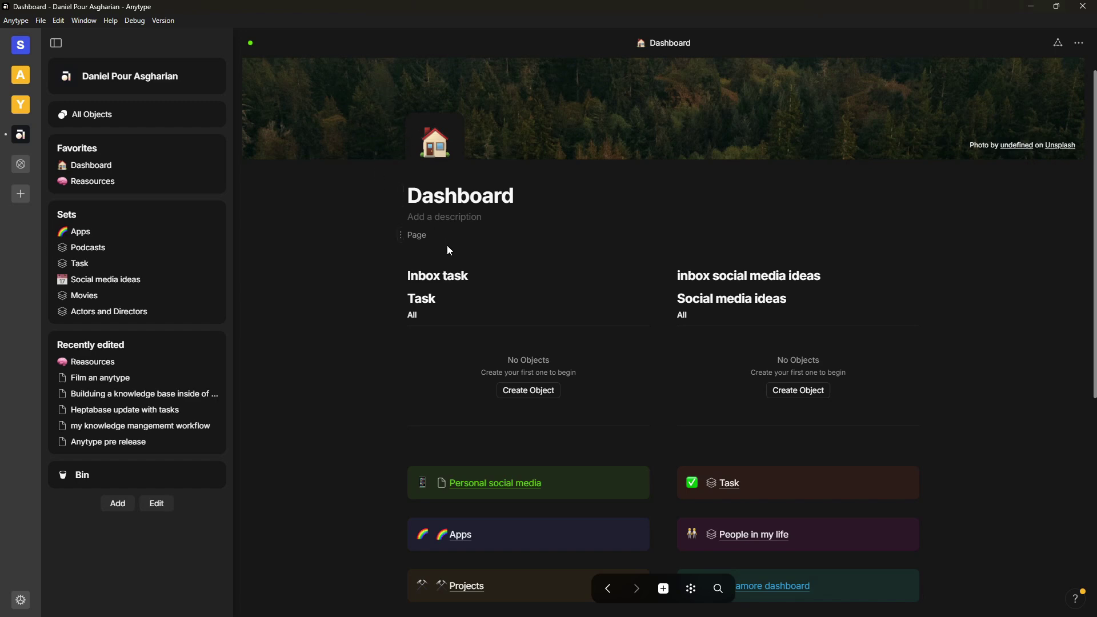
scroll(449, 250, "down", 1)
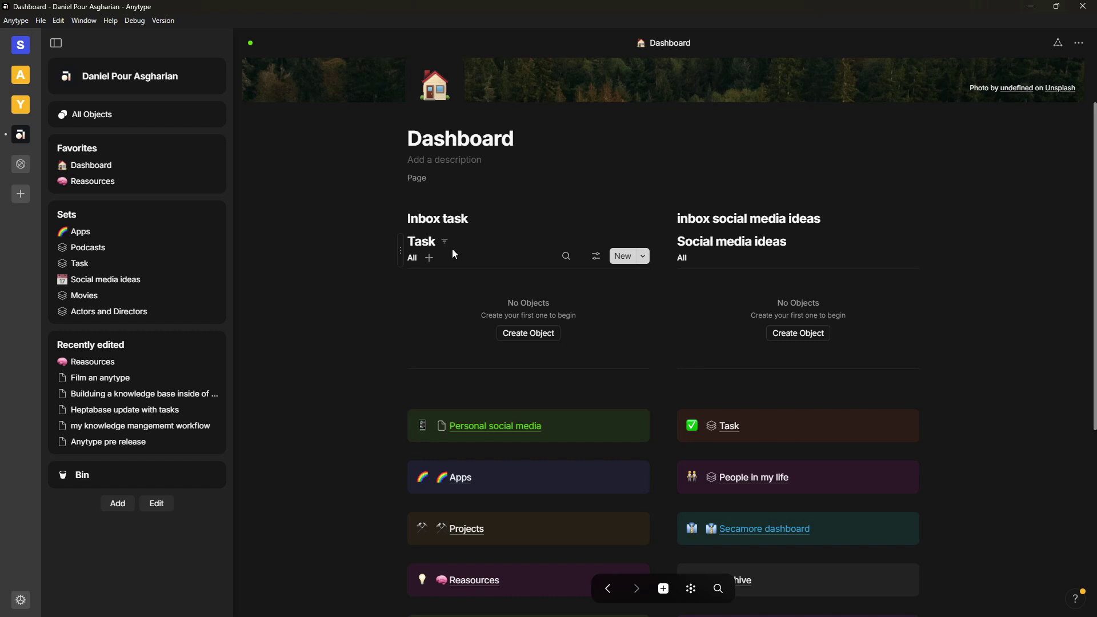
scroll(453, 258, "down", 1)
scroll(593, 302, "up", 2)
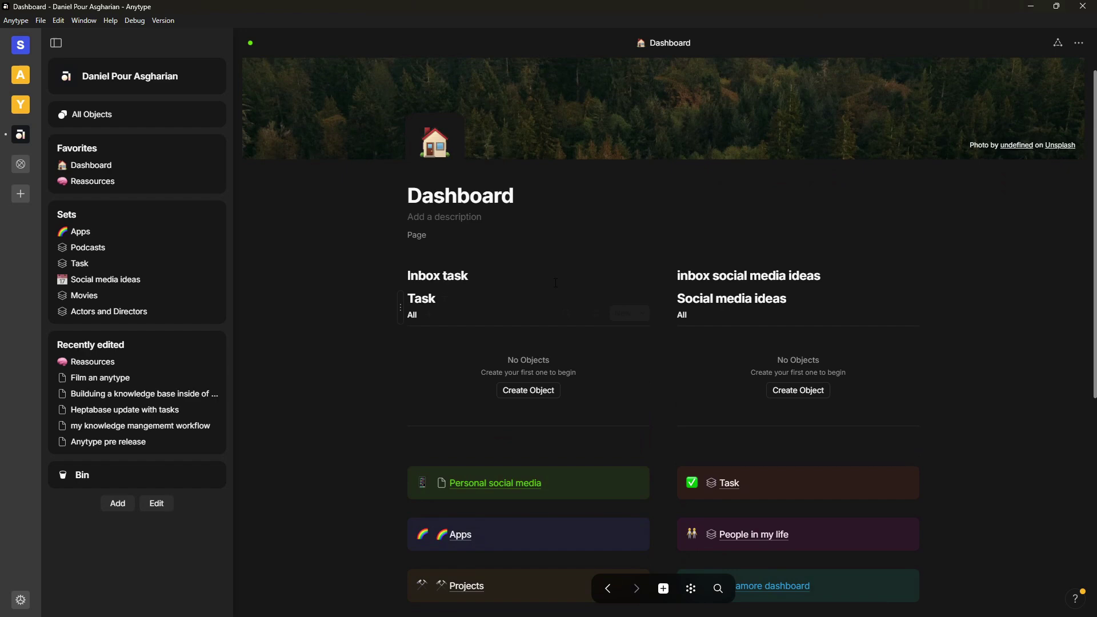
scroll(510, 261, "down", 1)
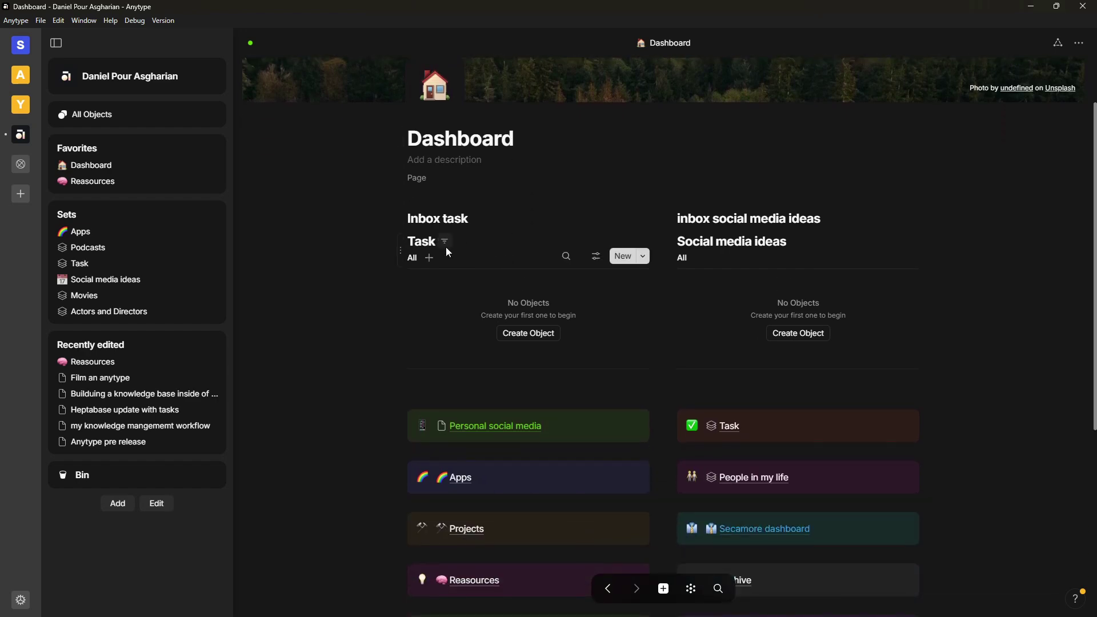
scroll(557, 245, "down", 1)
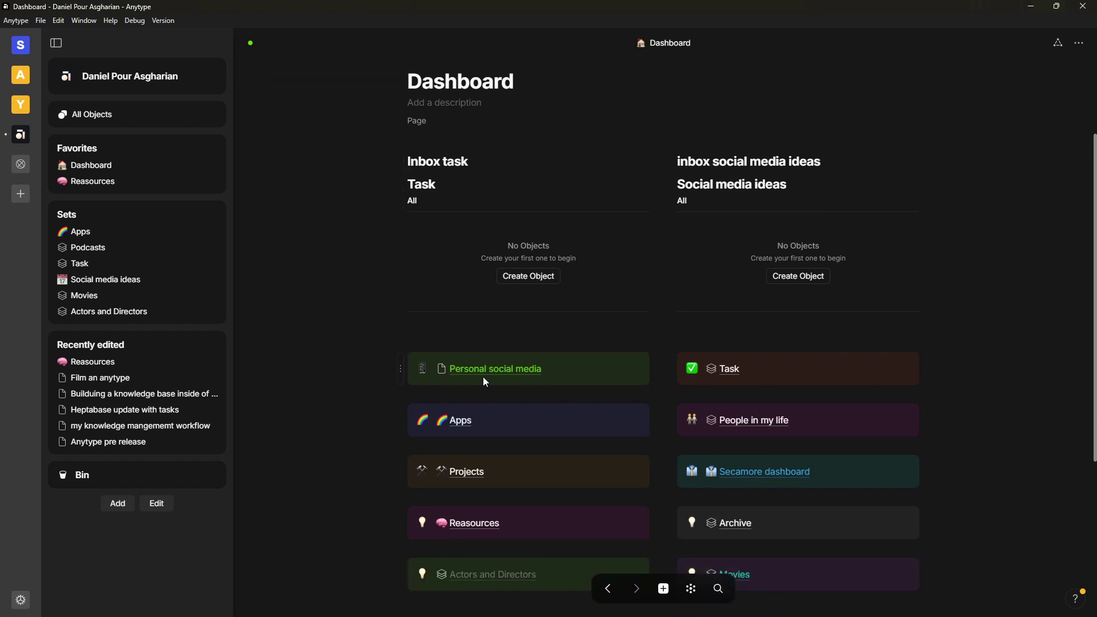
mouse_move(443, 424)
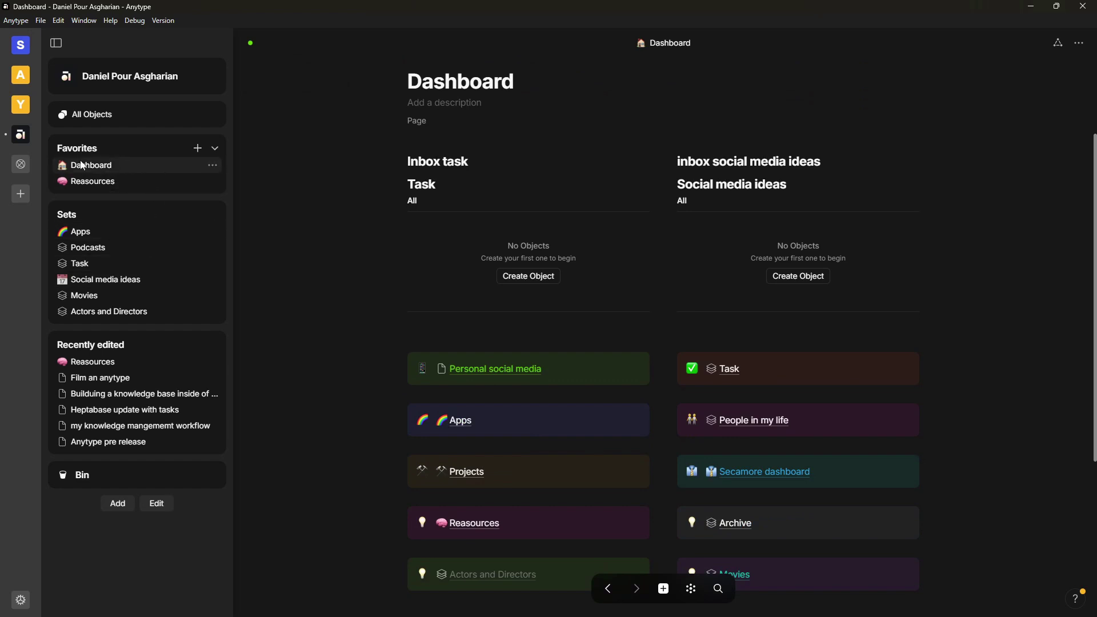
Show Reasources' Processed view and scroll its items, like youtube secrets (Book) and Commonplace book (article).
left_click(78, 180)
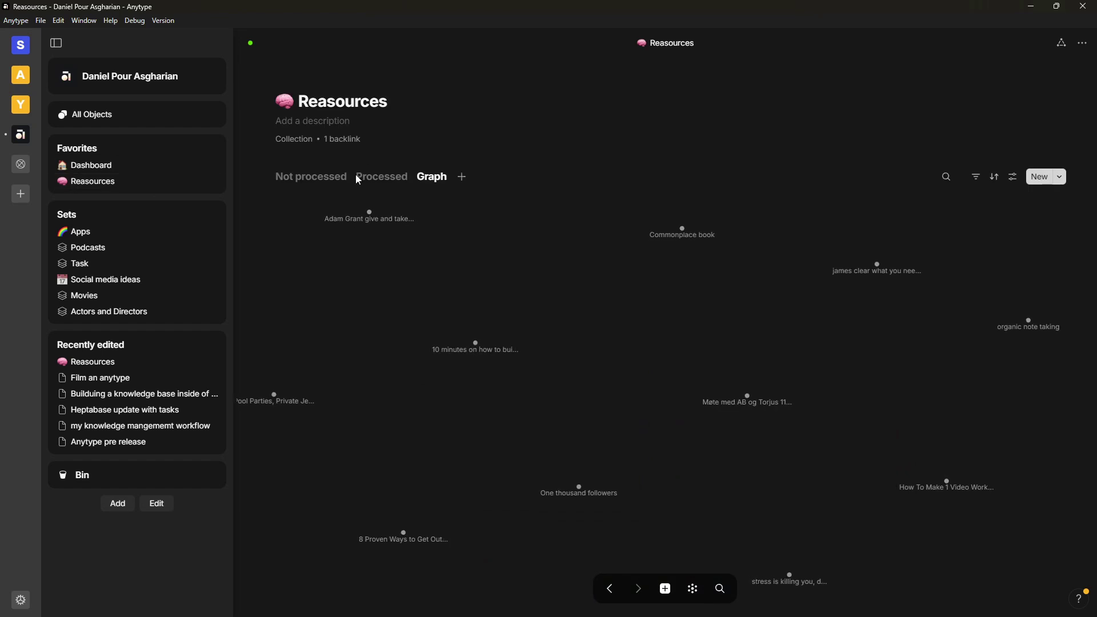
left_click(362, 177)
scroll(458, 228, "down", 2)
scroll(456, 226, "down", 7)
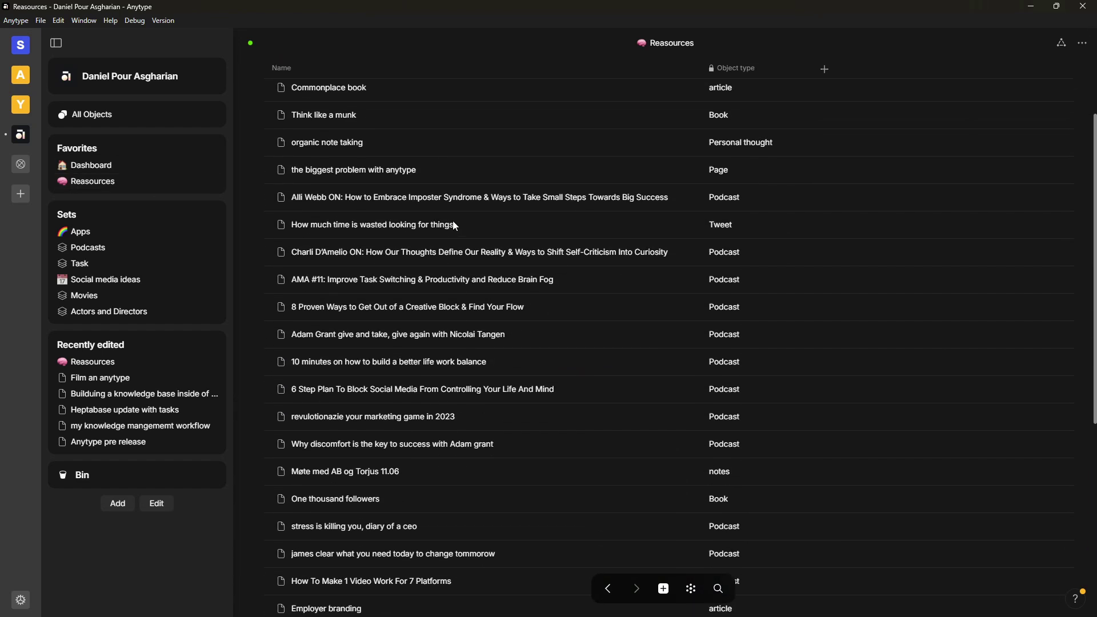
scroll(454, 225, "down", 1)
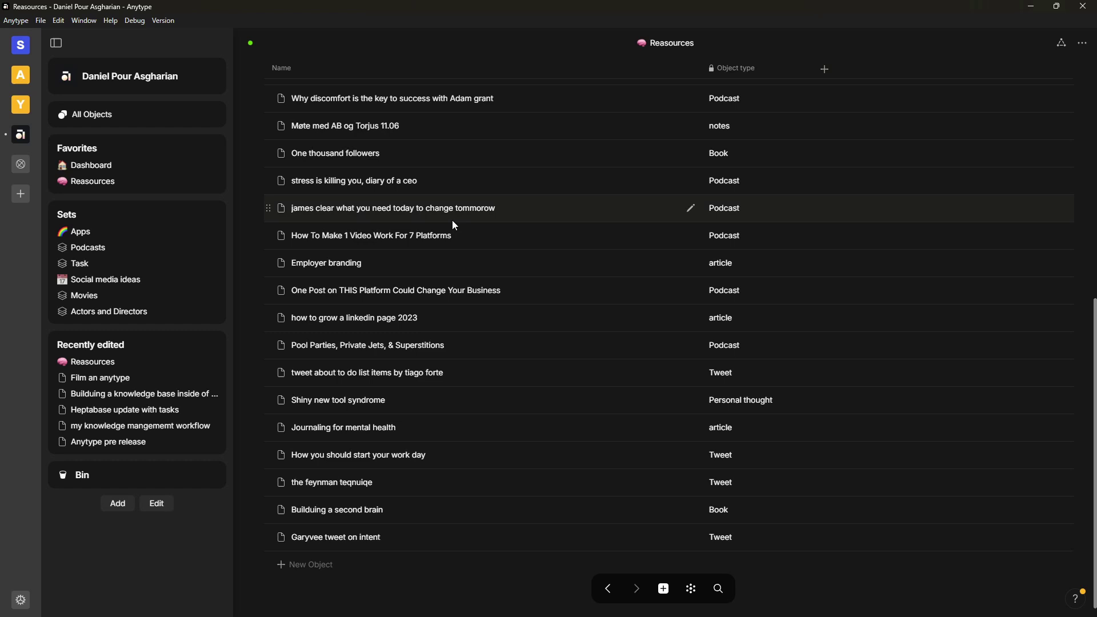
scroll(455, 225, "up", 4)
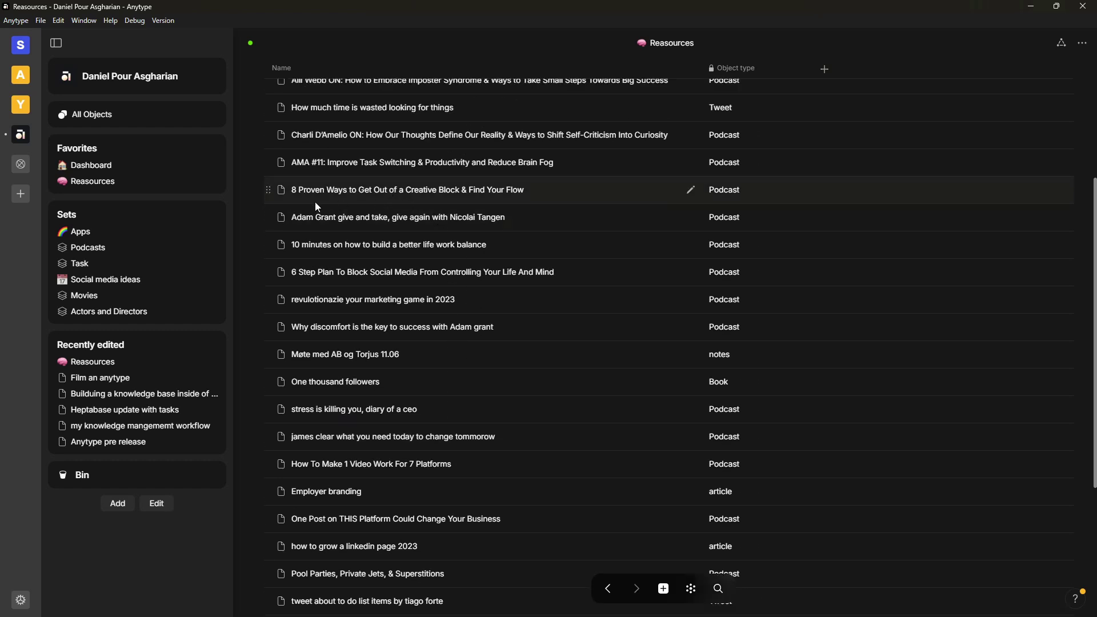
scroll(313, 201, "up", 5)
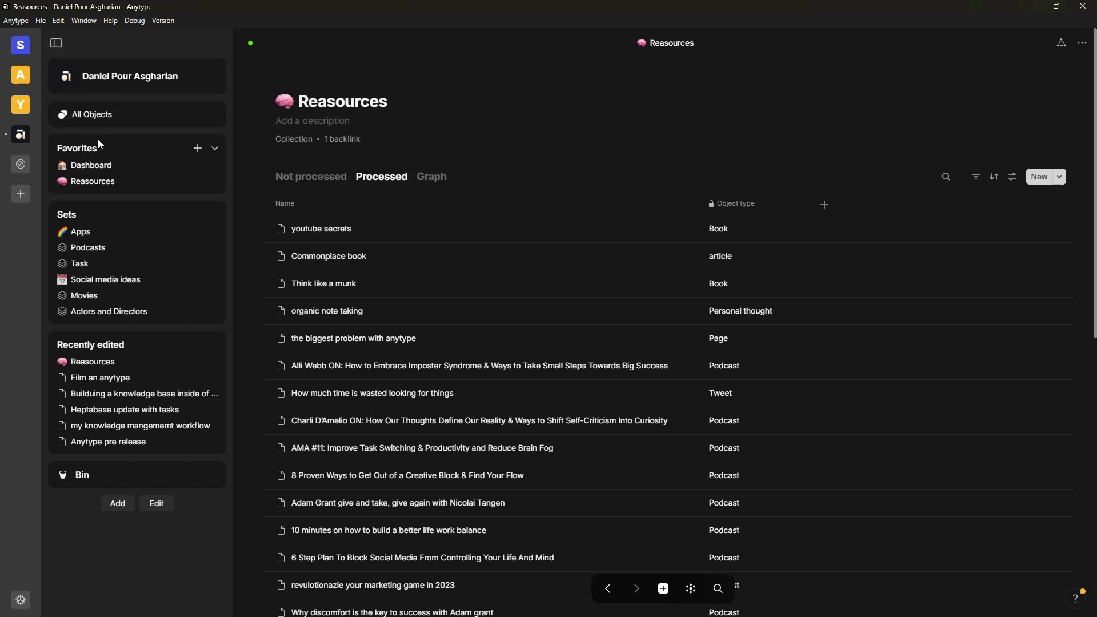
left_click(124, 120)
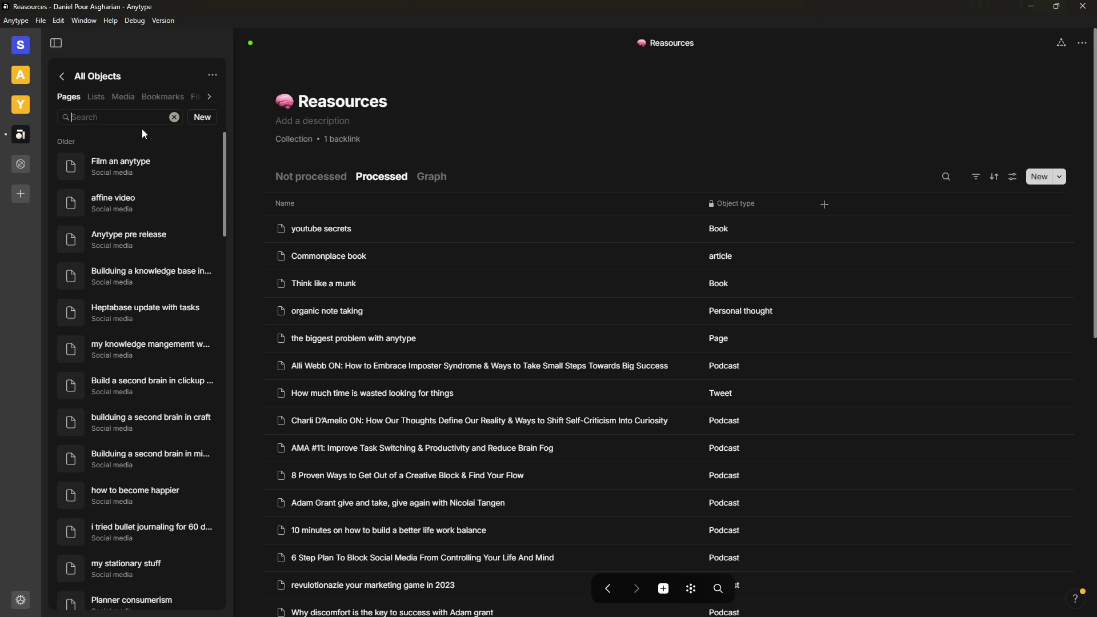
left_click(63, 76)
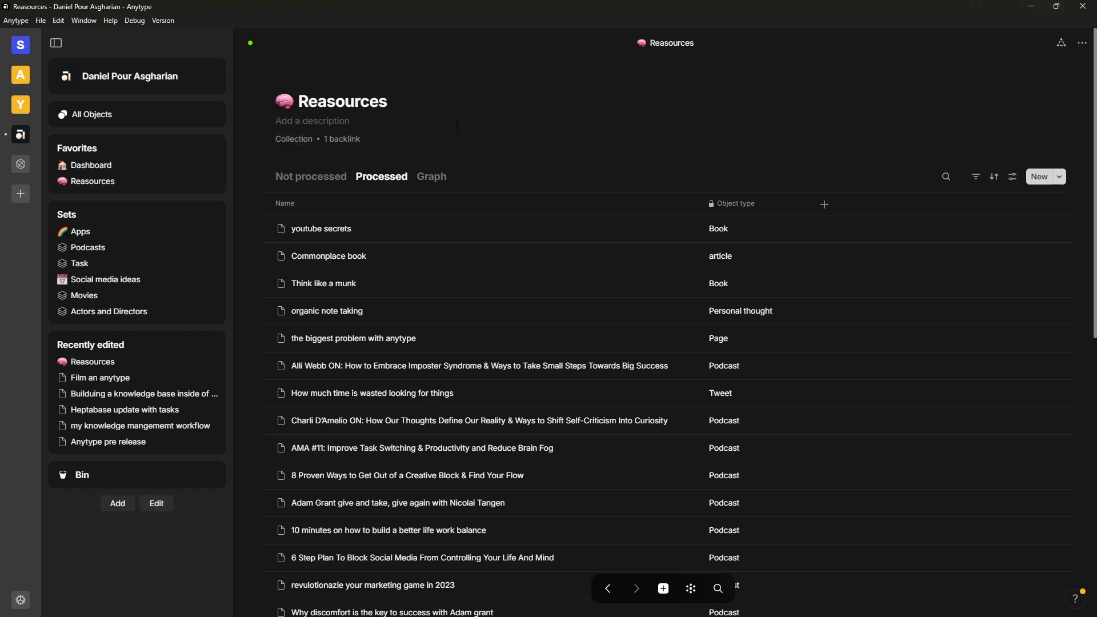
scroll(500, 149, "down", 3)
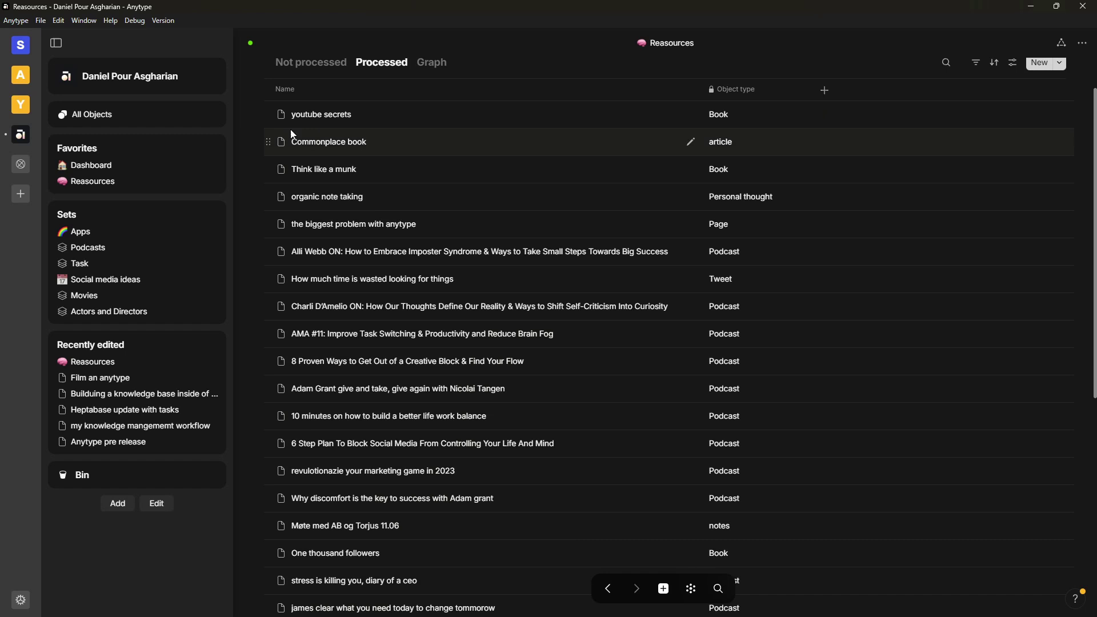
Reopen the Dashboard and scroll its link cards down to Actors and Directors and Movies.
left_click(103, 164)
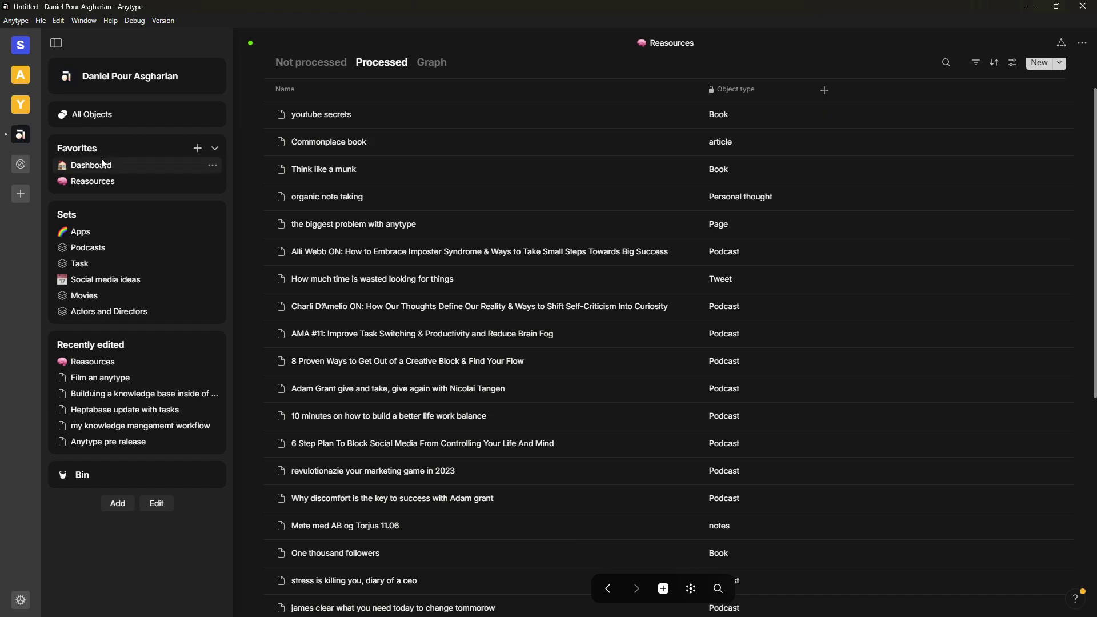
scroll(499, 173, "down", 1)
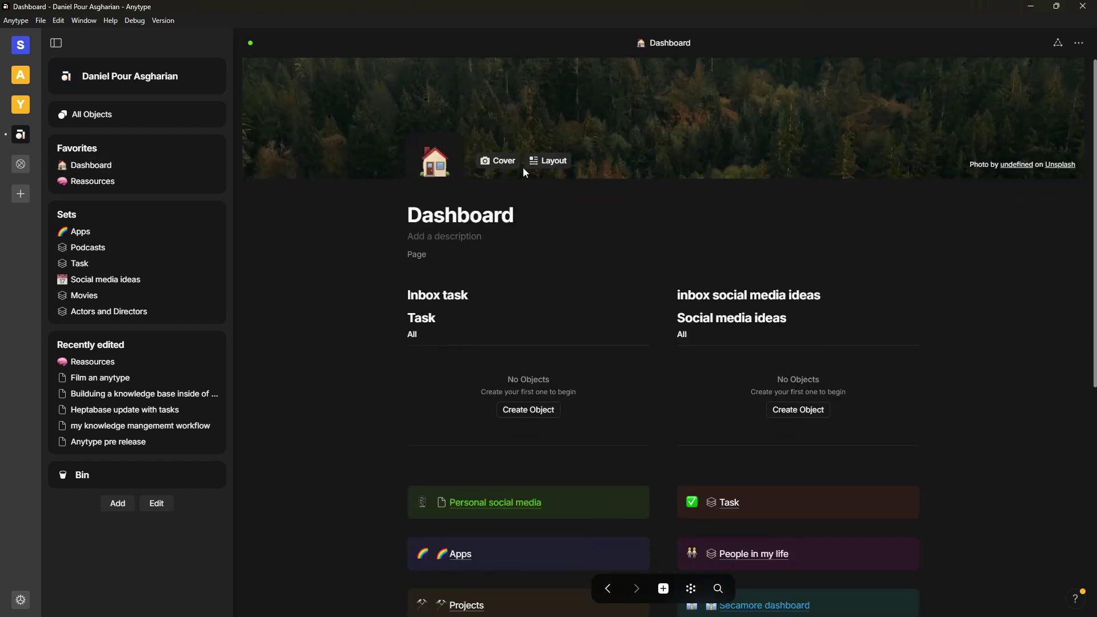
scroll(609, 197, "down", 1)
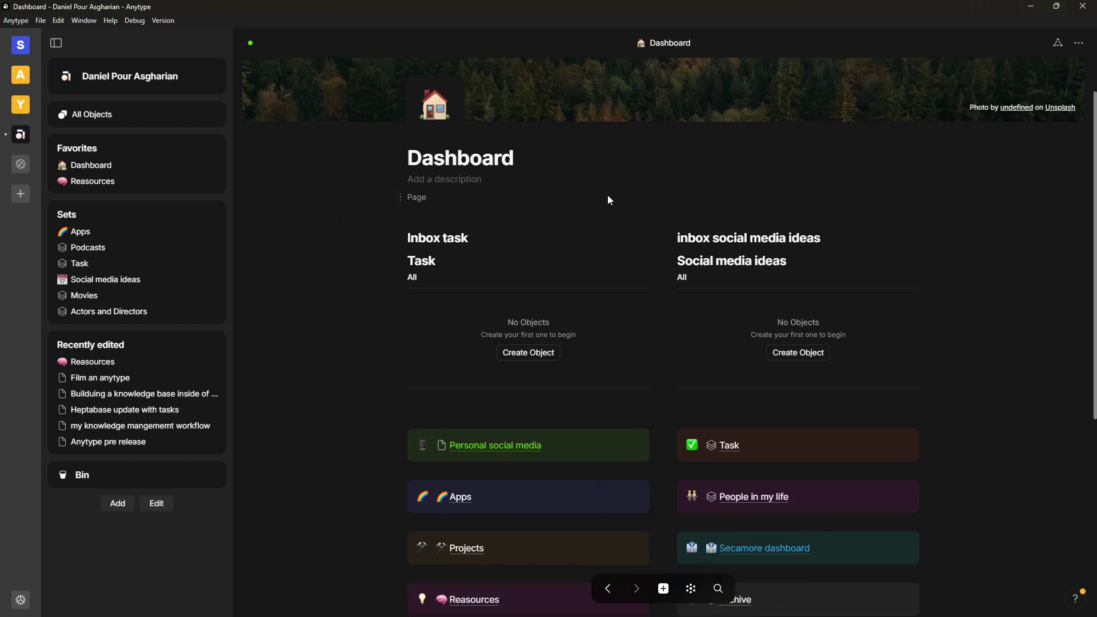
scroll(608, 197, "down", 1)
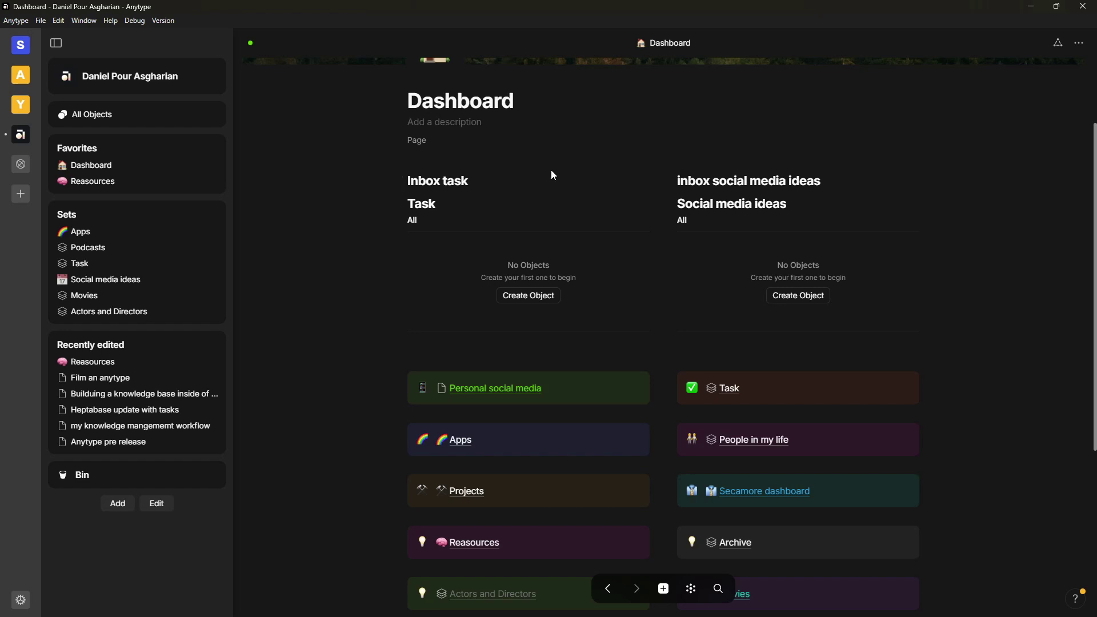
scroll(446, 163, "down", 1)
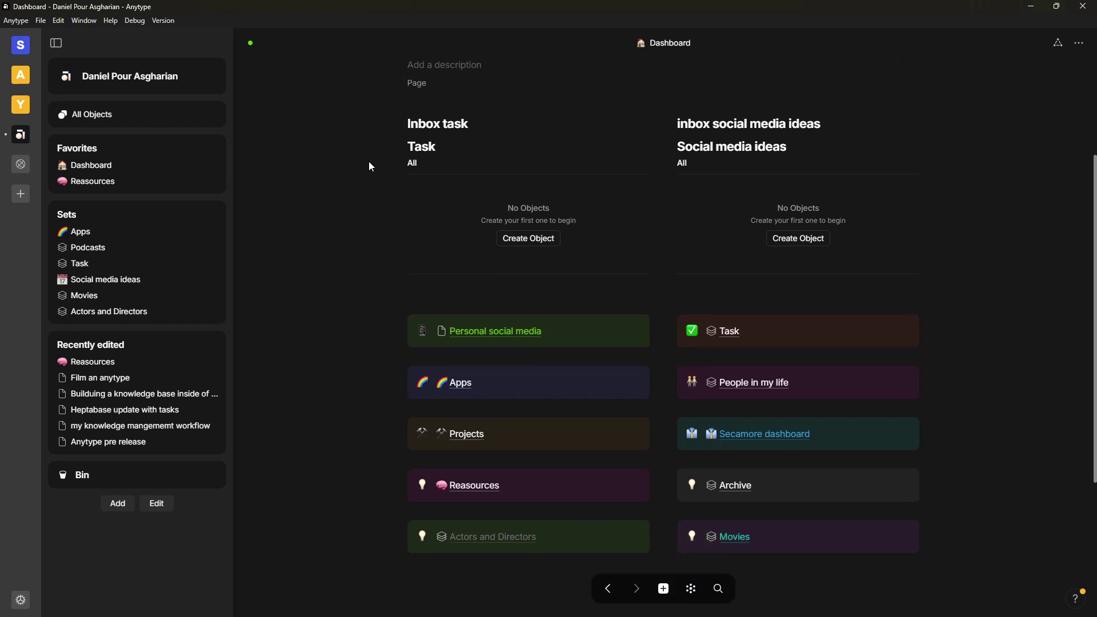